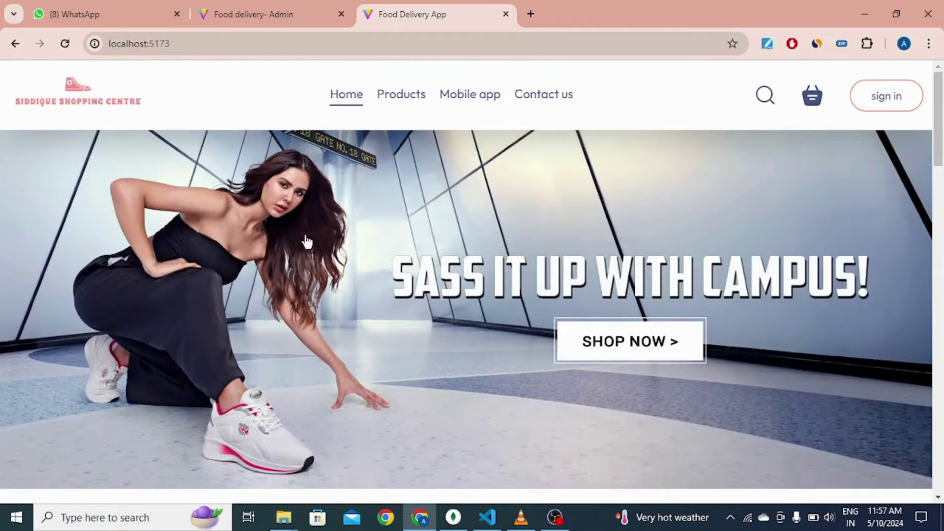
Step: Try the Bestsellers filters for Formal, Running and Casual Shoes, toggling Casual off and on
scroll(382, 226, "down", 10)
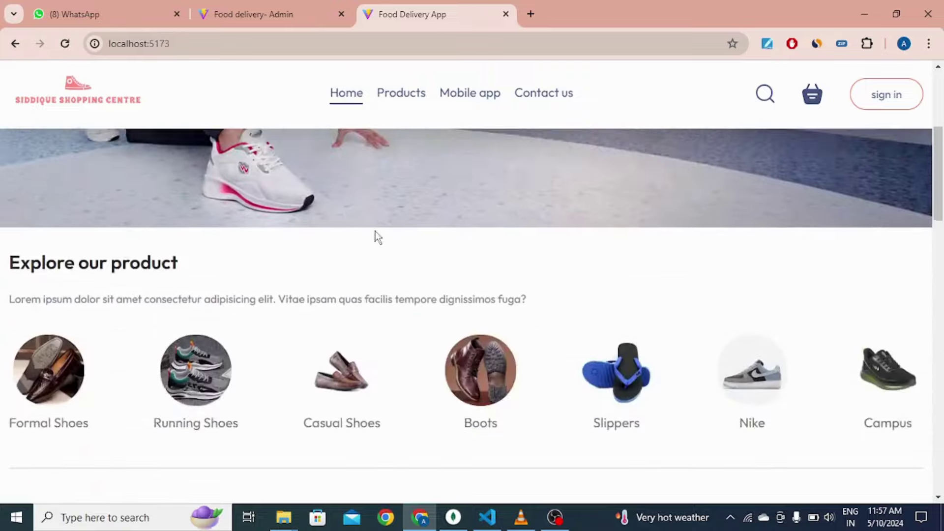
scroll(362, 245, "down", 5)
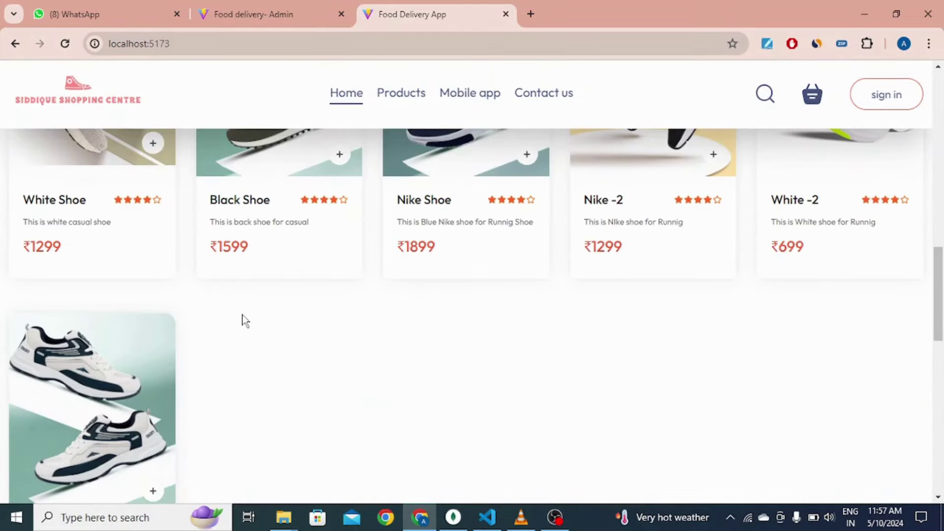
scroll(108, 266, "up", 8)
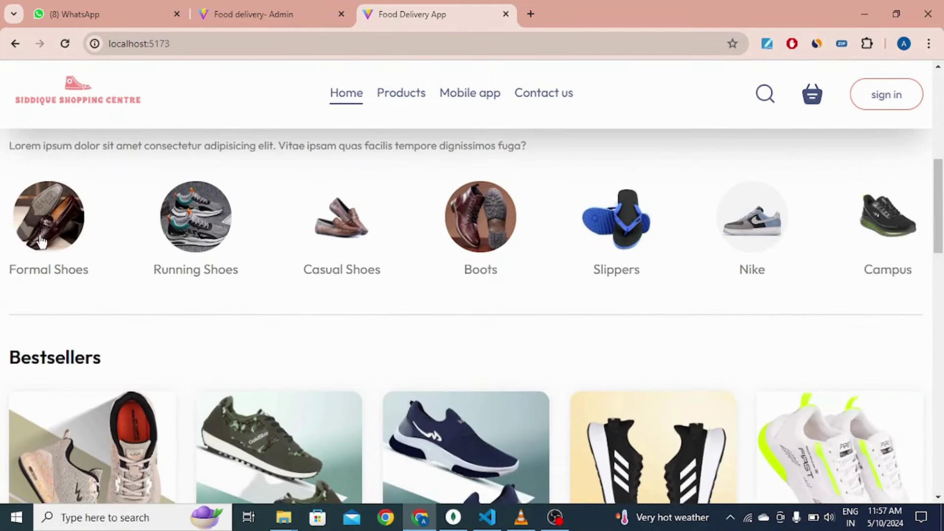
left_click(40, 241)
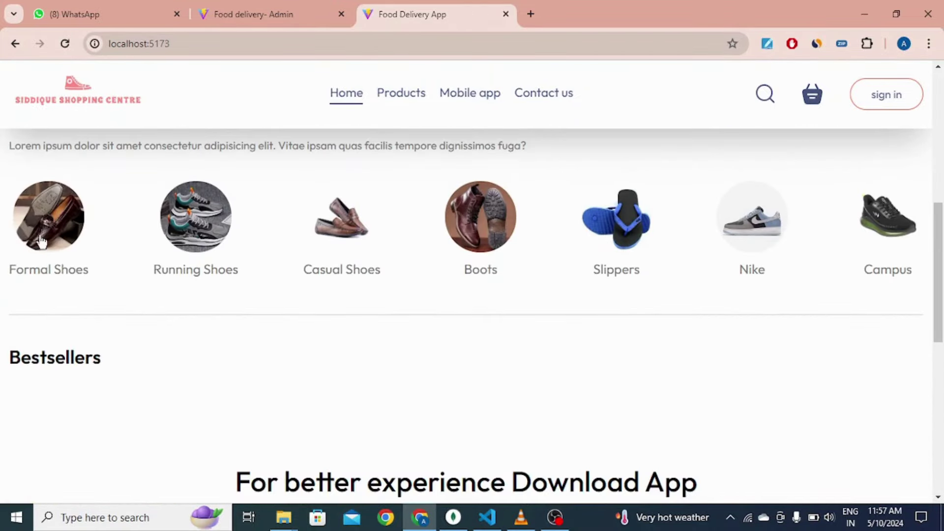
left_click(195, 218)
left_click(339, 238)
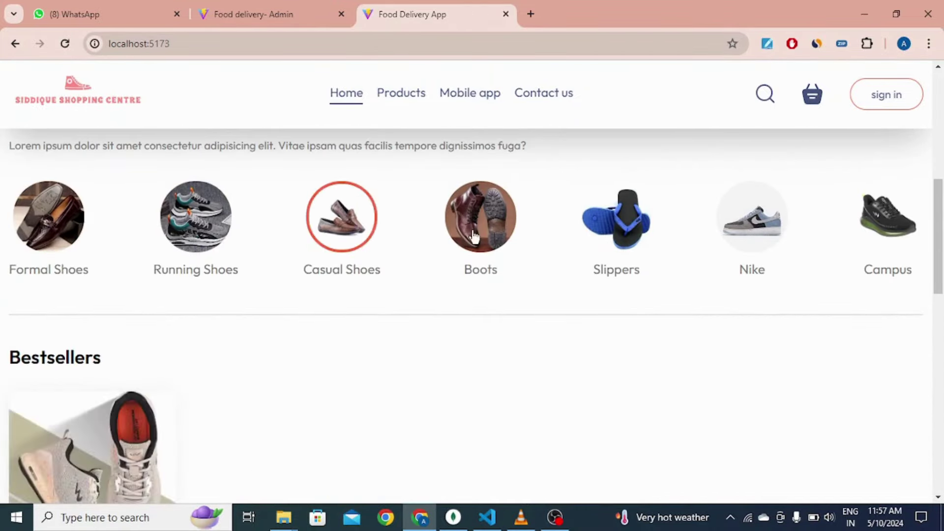
scroll(352, 247, "down", 1)
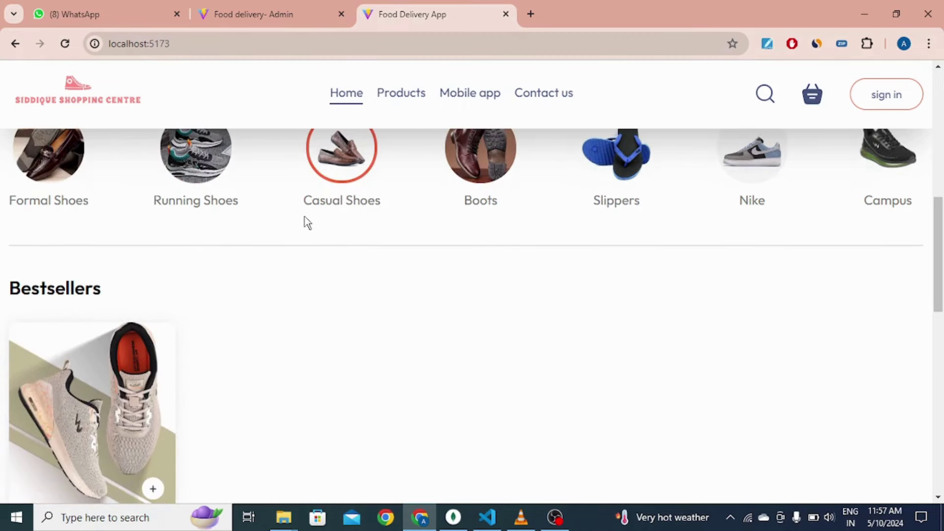
scroll(312, 189, "up", 1)
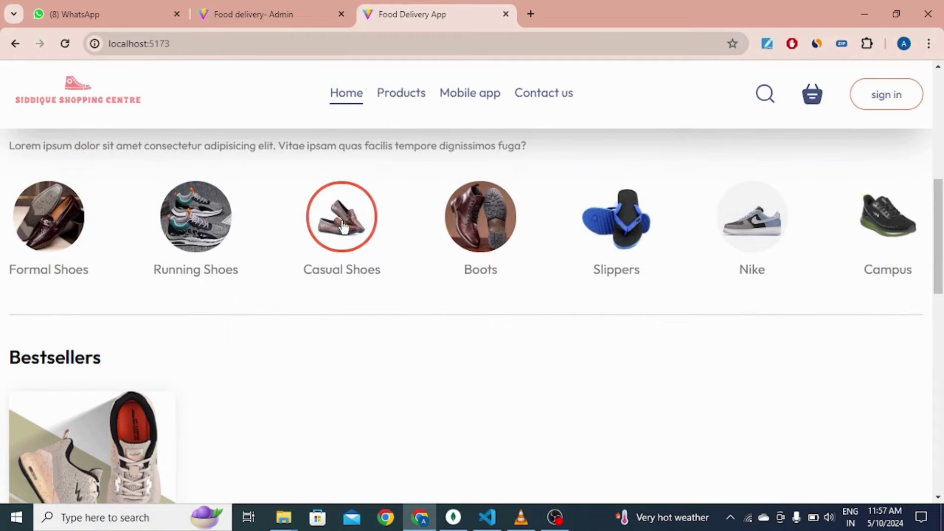
left_click(343, 227)
scroll(324, 246, "down", 1)
left_click(327, 168)
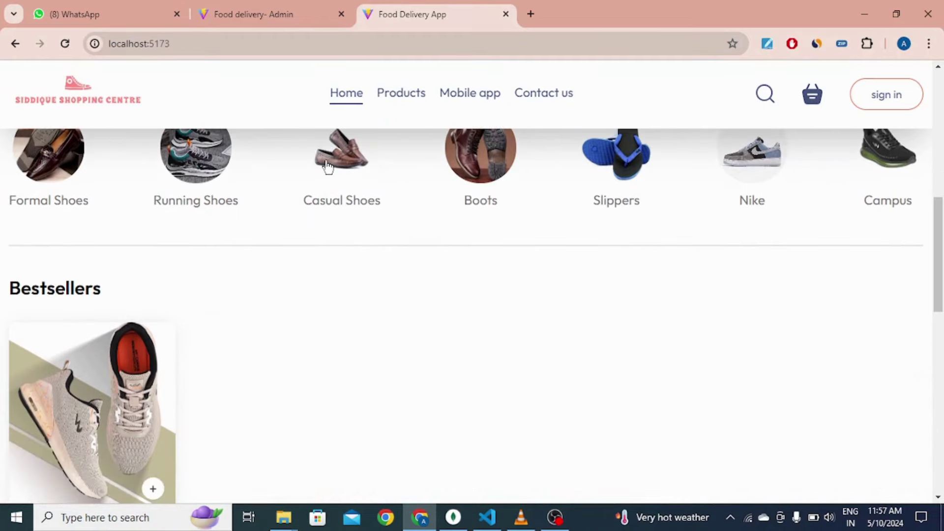
scroll(389, 290, "up", 1)
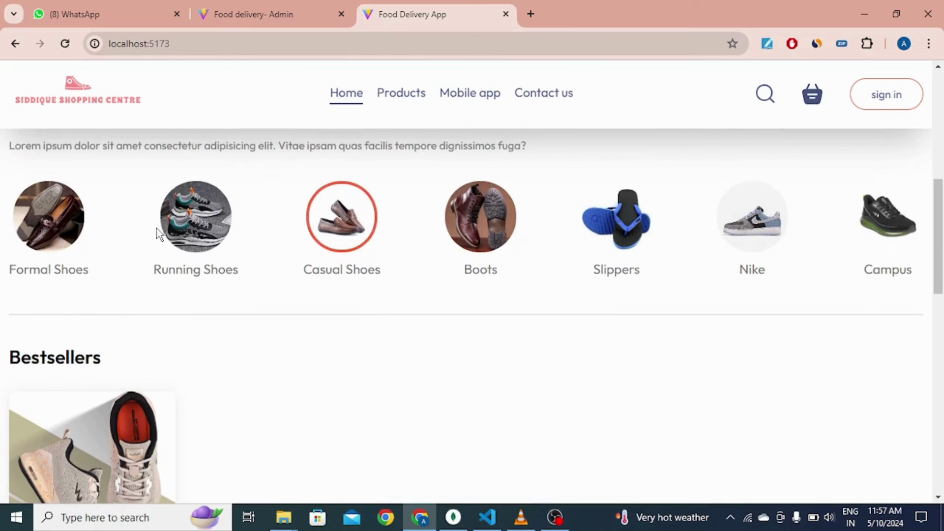
left_click(181, 230)
scroll(303, 218, "down", 2)
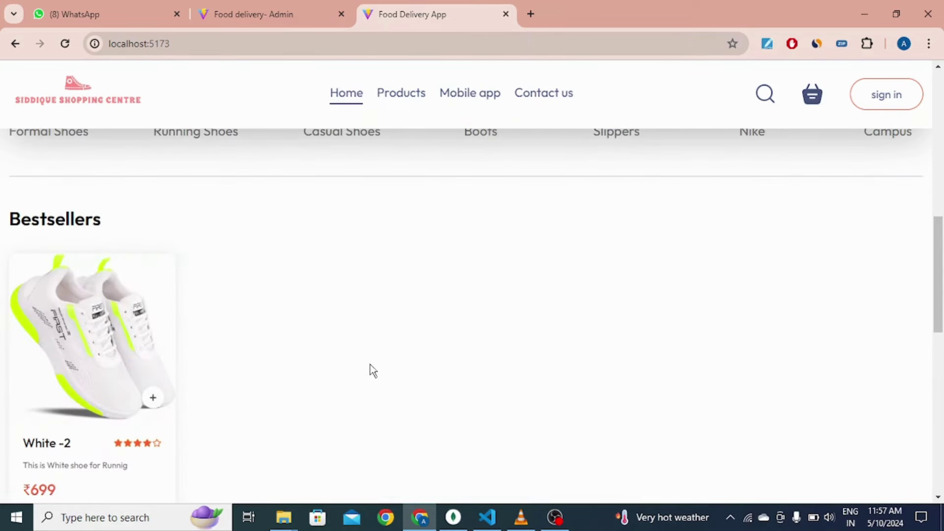
scroll(365, 374, "up", 2)
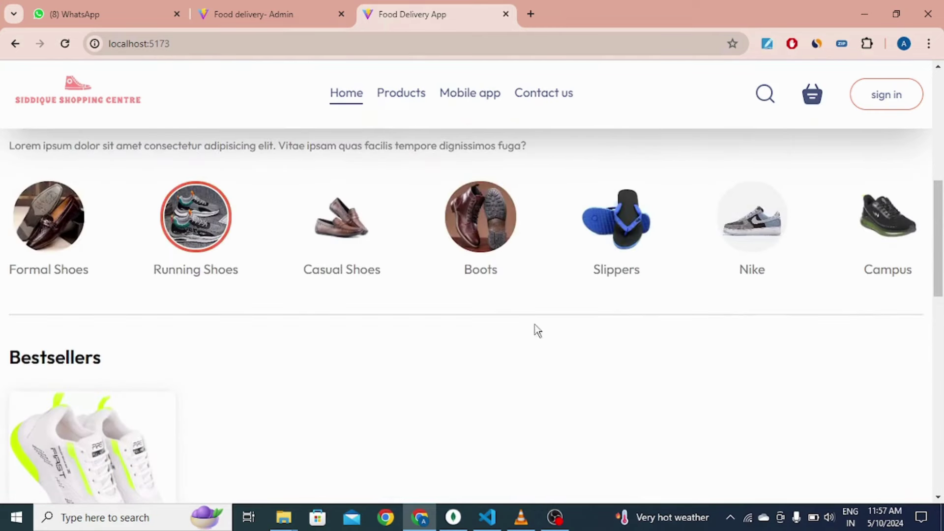
Step: Filter Bestsellers to Nike, then clear the filter and browse all bestsellers
left_click(741, 236)
scroll(432, 282, "down", 1)
scroll(432, 281, "down", 2)
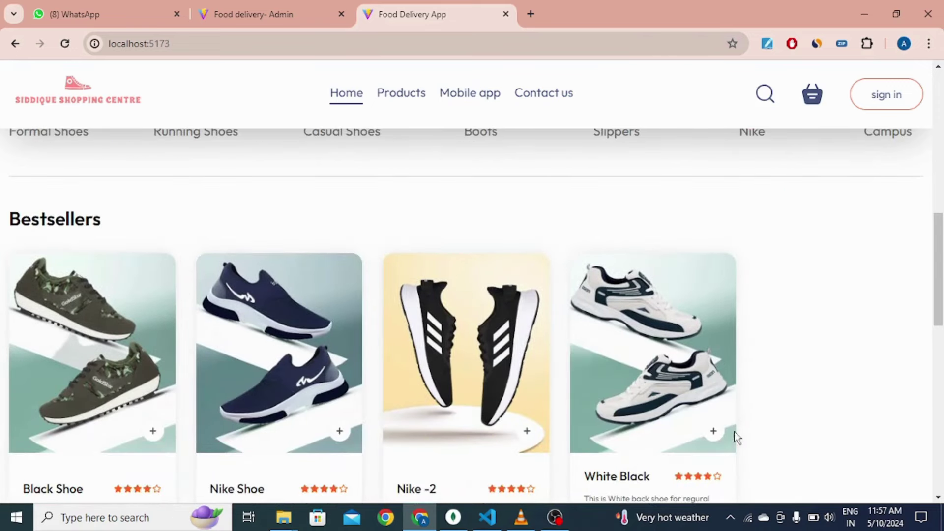
scroll(456, 280, "up", 5)
left_click(754, 366)
scroll(447, 280, "down", 6)
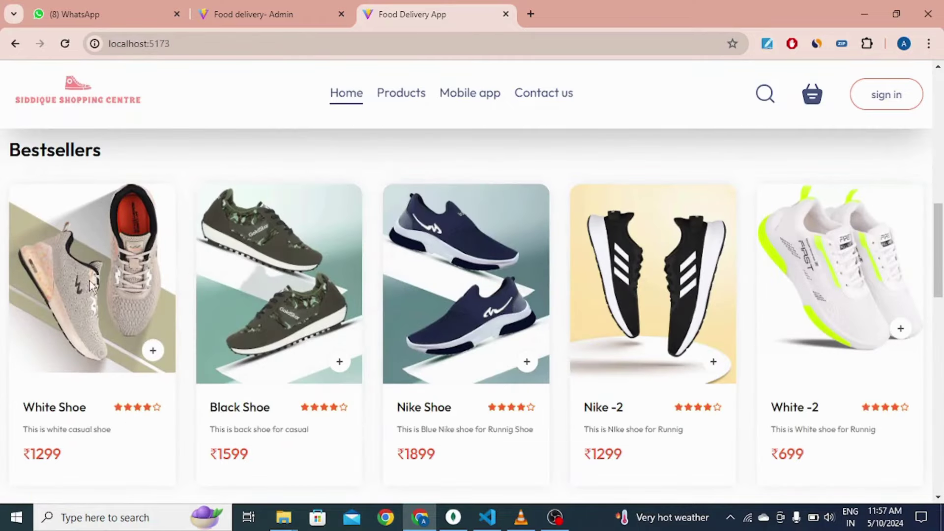
scroll(654, 288, "up", 5)
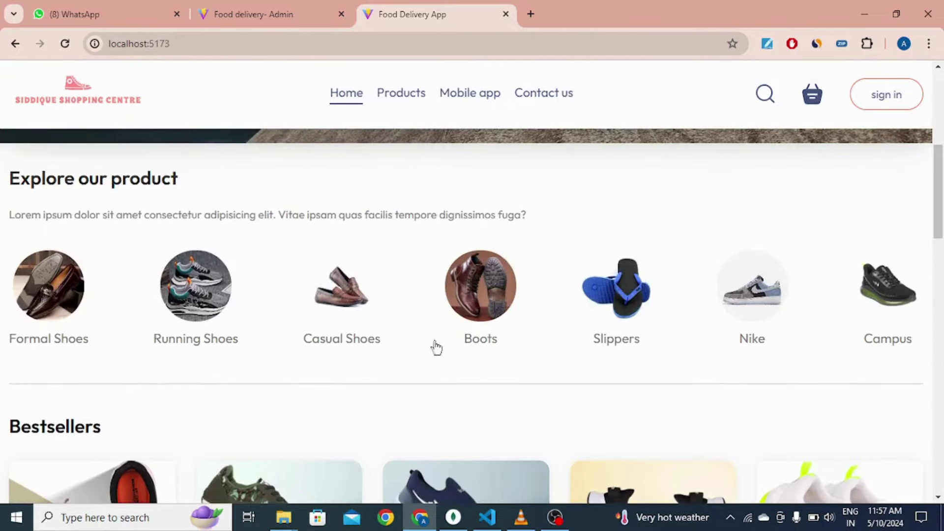
scroll(441, 377, "down", 10)
scroll(184, 365, "up", 1)
scroll(184, 365, "up", 15)
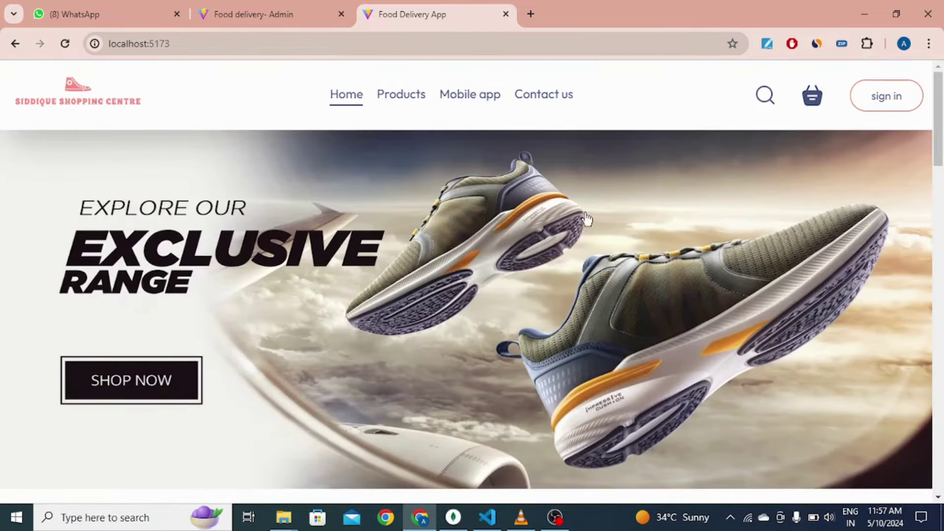
scroll(585, 218, "down", 15)
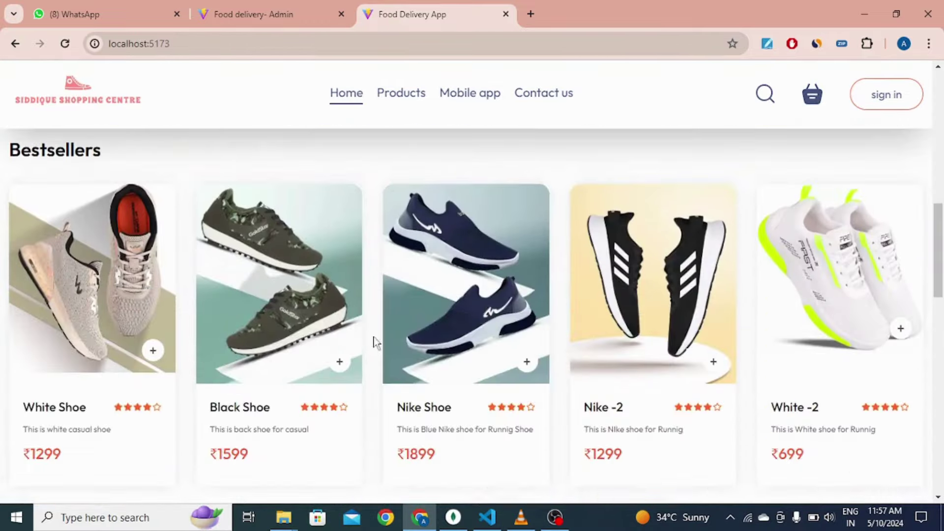
scroll(581, 295, "down", 7)
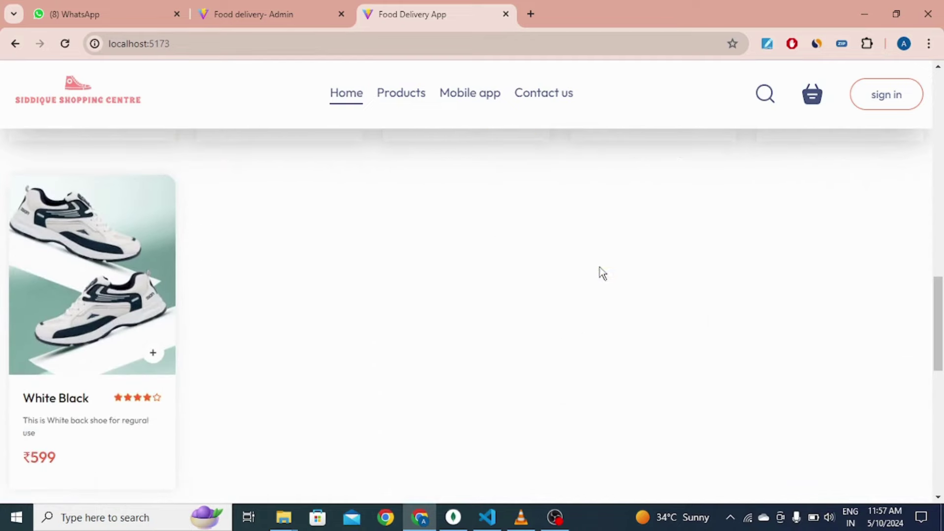
scroll(599, 274, "up", 8)
scroll(599, 274, "up", 10)
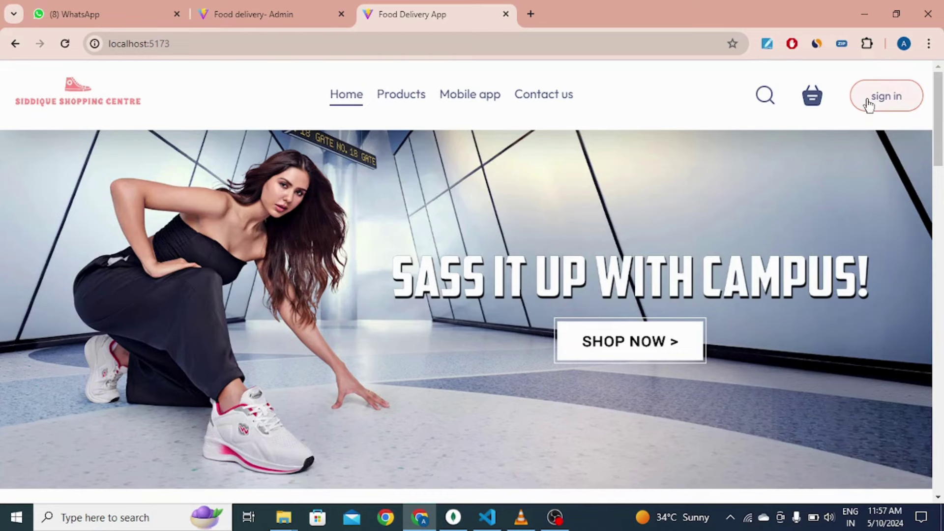
Step: Sign up with a saved name and email, enter the account password, and accept the terms
left_click(869, 105)
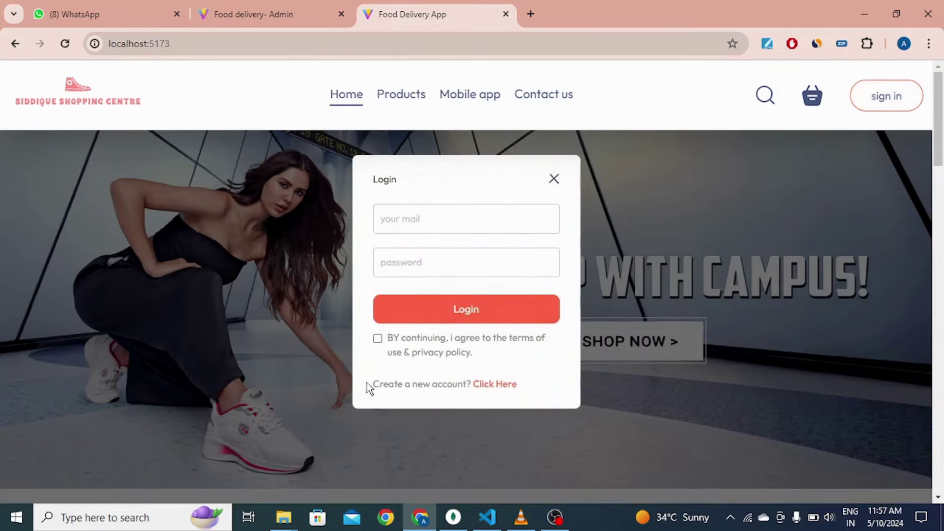
left_click_drag(404, 384, 481, 392)
left_click(485, 386)
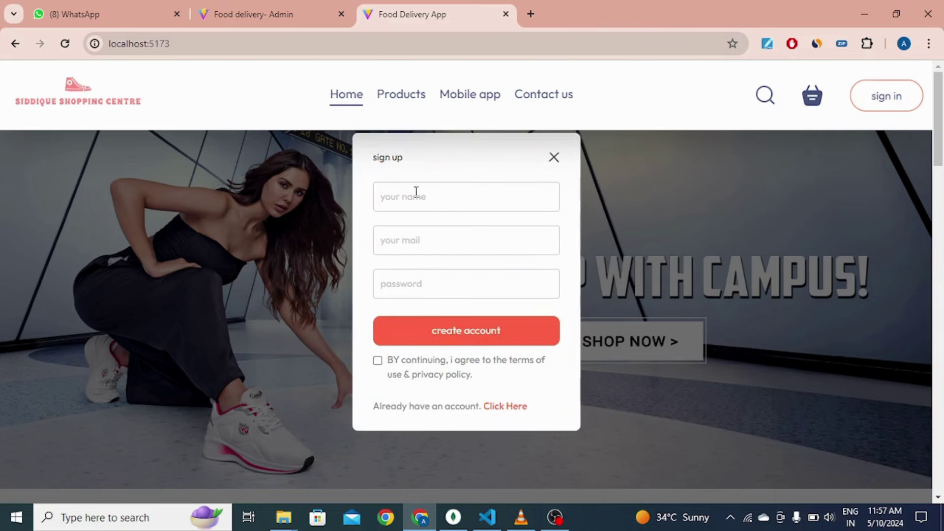
left_click(416, 196)
left_click(492, 235)
left_click(430, 256)
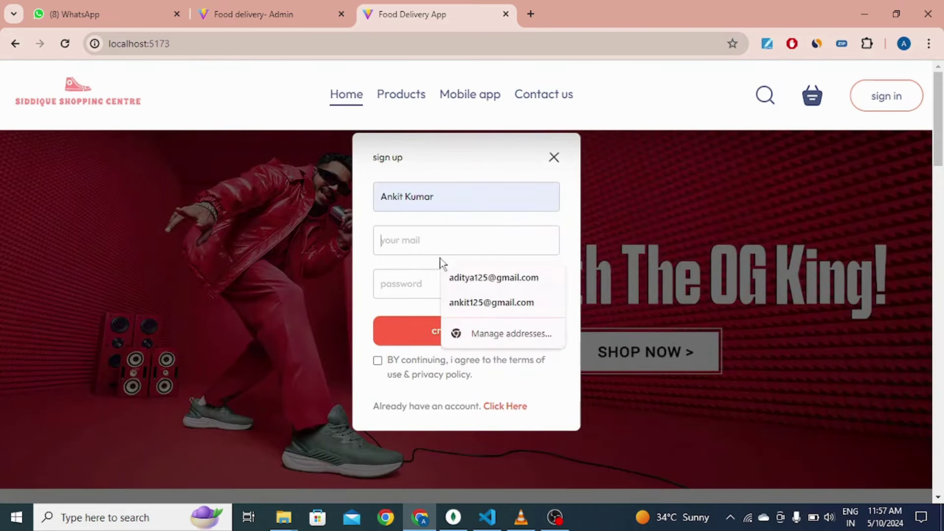
left_click(488, 303)
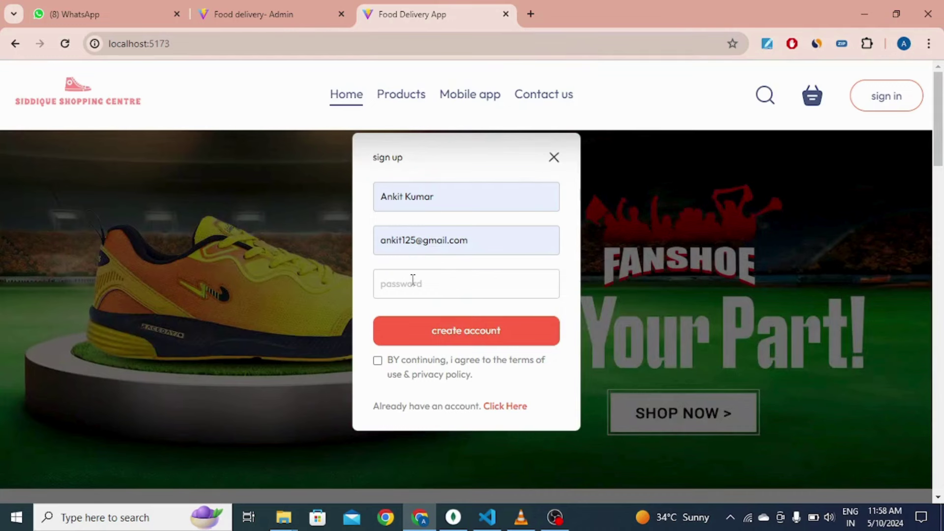
left_click(412, 282)
type("12345678")
left_click(378, 360)
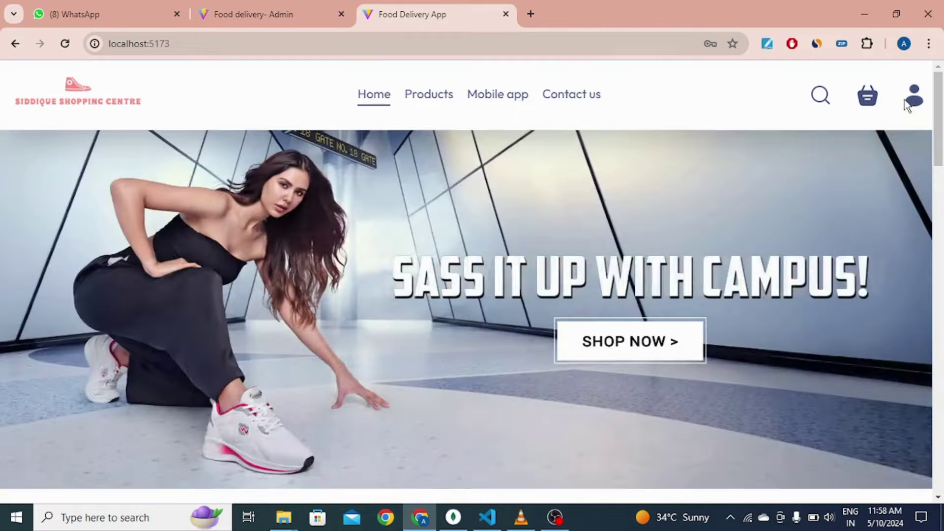
Step: Refresh the users collection in MongoDB Compass to see the new user's document, then return to the shop
left_click(457, 518)
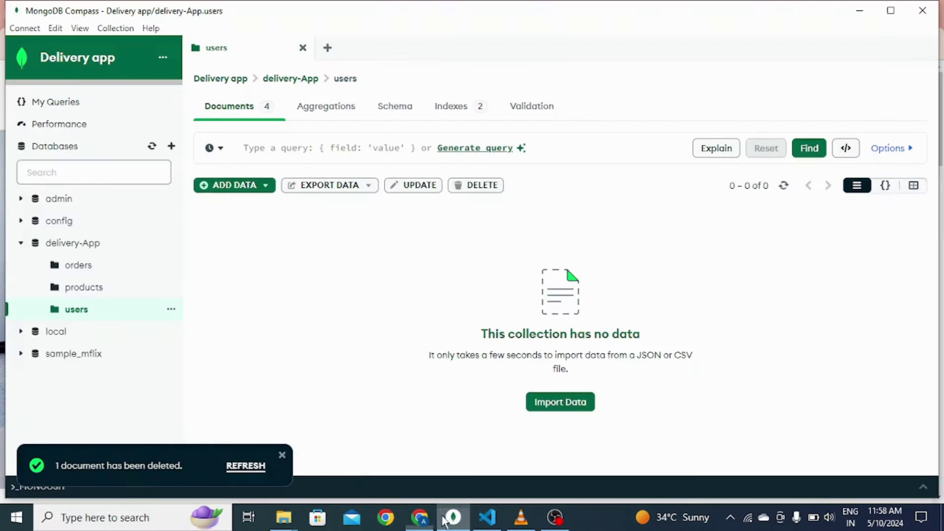
left_click(783, 186)
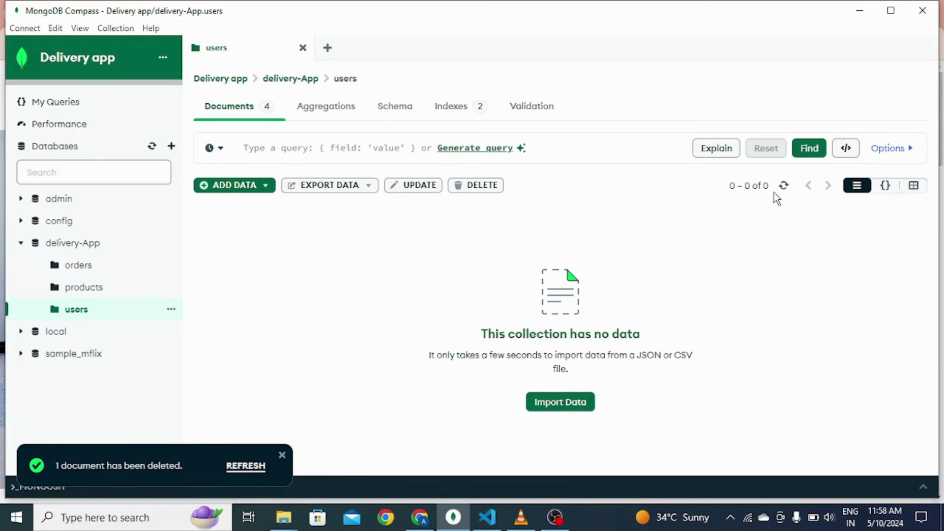
left_click(784, 186)
left_click_drag(278, 298, 239, 223)
left_click(400, 282)
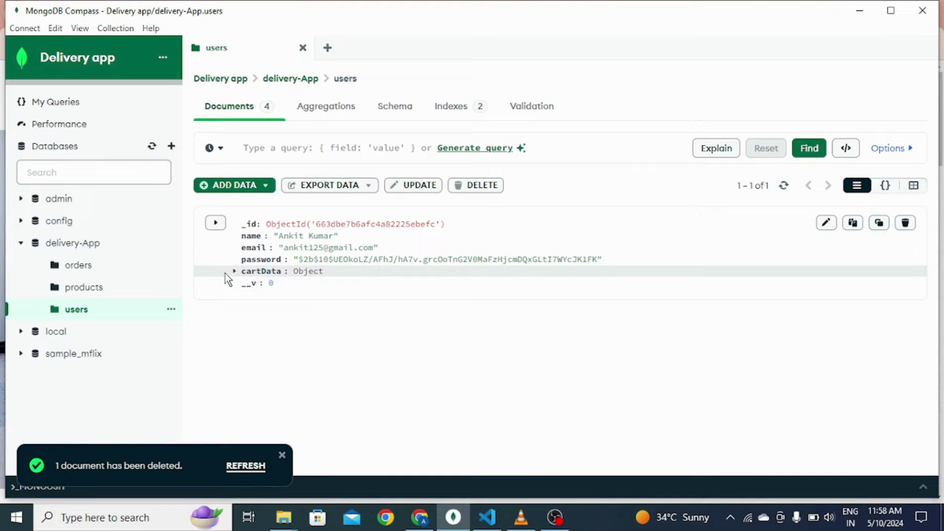
left_click(422, 521)
scroll(397, 239, "down", 13)
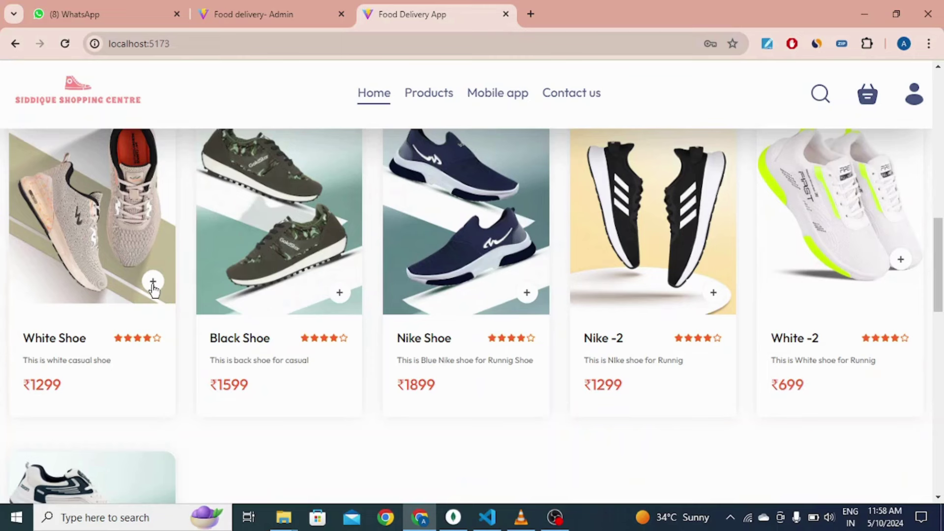
Step: Add, remove and re-add White Shoe, then remove it on the cart page
left_click(153, 283)
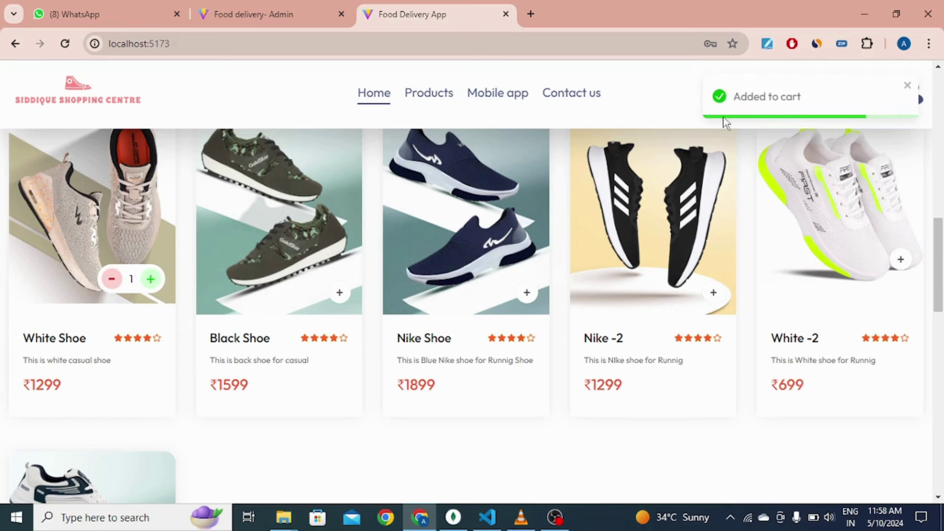
left_click(112, 279)
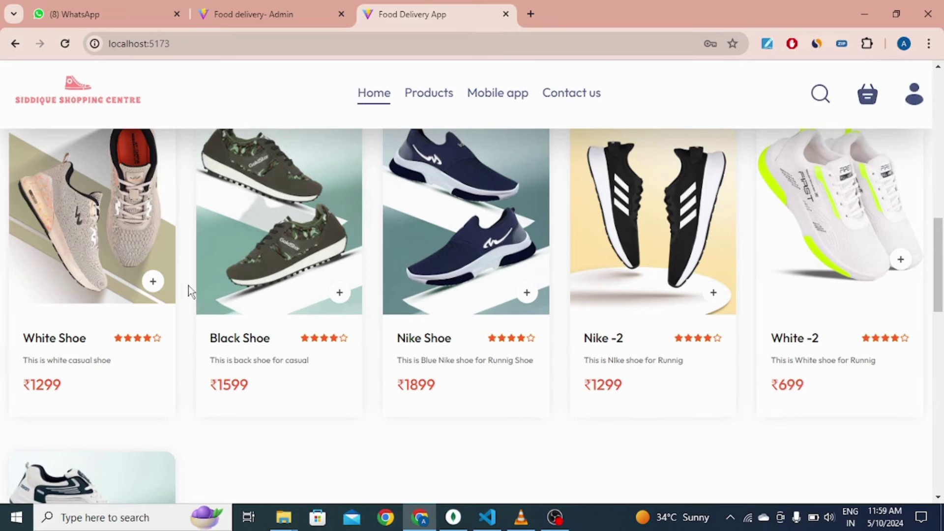
left_click(152, 283)
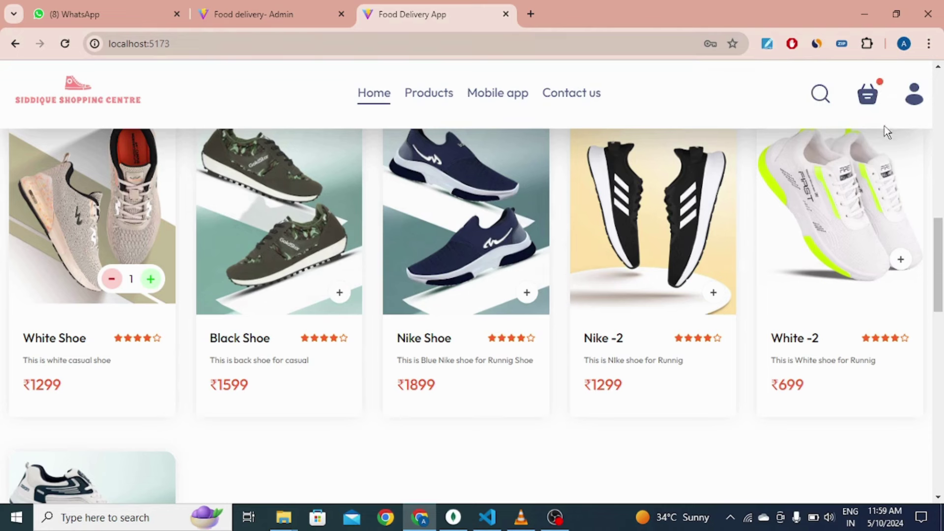
left_click(870, 98)
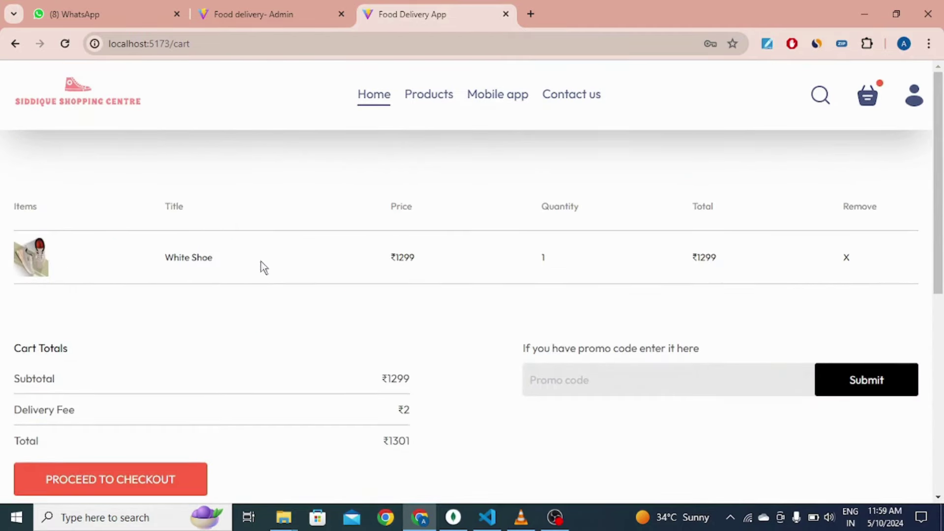
left_click(847, 259)
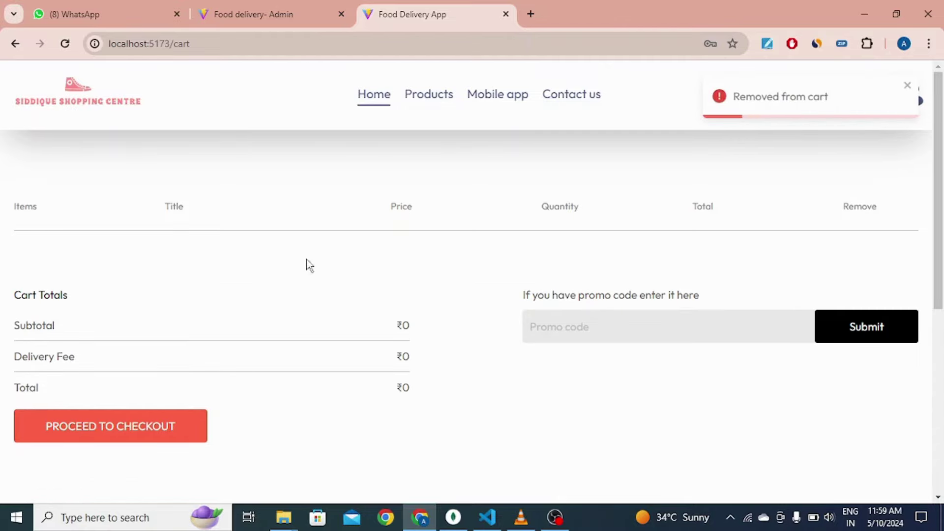
Step: From the home page, add White Shoe, Black Shoe and Nike Shoe to the cart
left_click(80, 95)
scroll(358, 313, "down", 3)
scroll(217, 311, "down", 10)
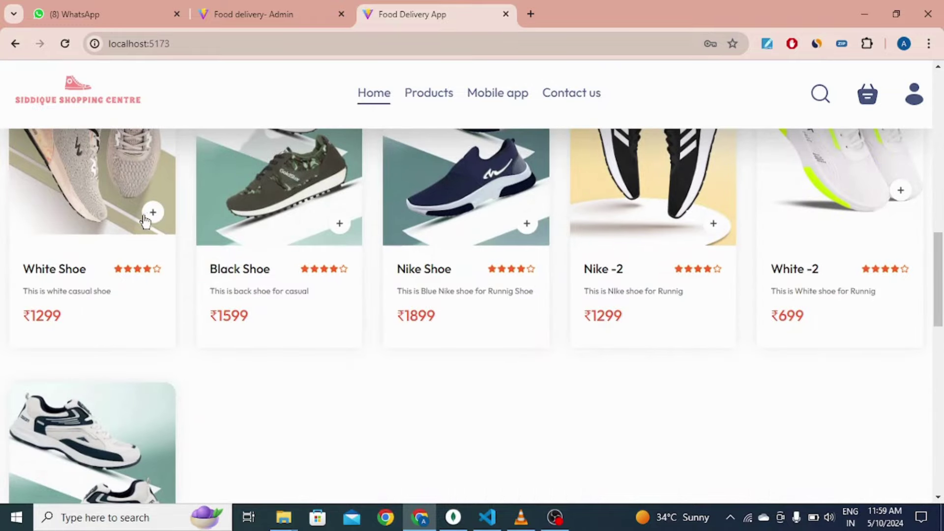
left_click(153, 213)
left_click(339, 223)
left_click(527, 223)
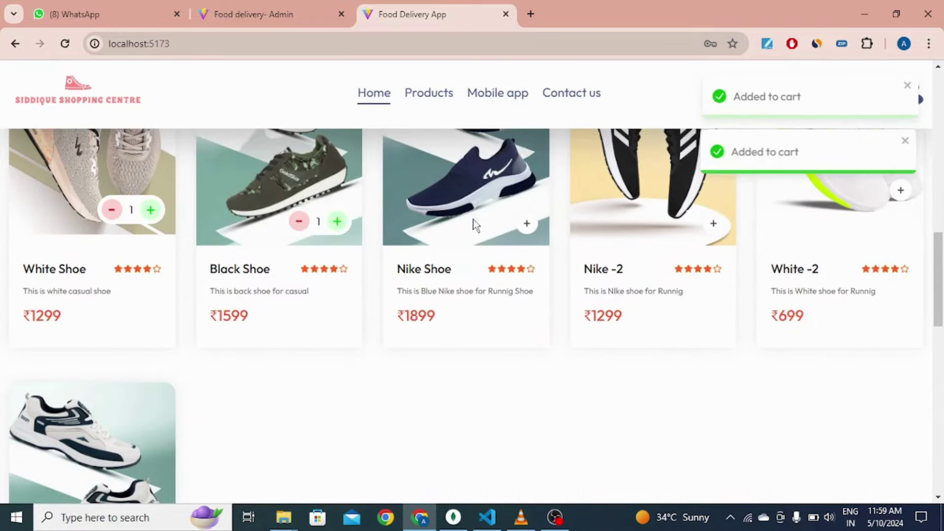
Step: Expand cartData in Compass, remove Black Shoe in the store, and refresh to see quantity 0
left_click(453, 517)
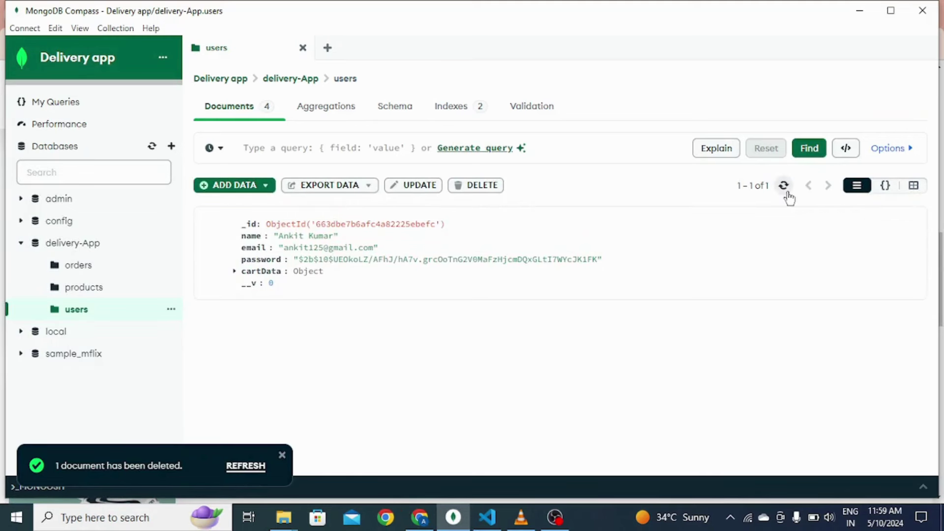
left_click(235, 272)
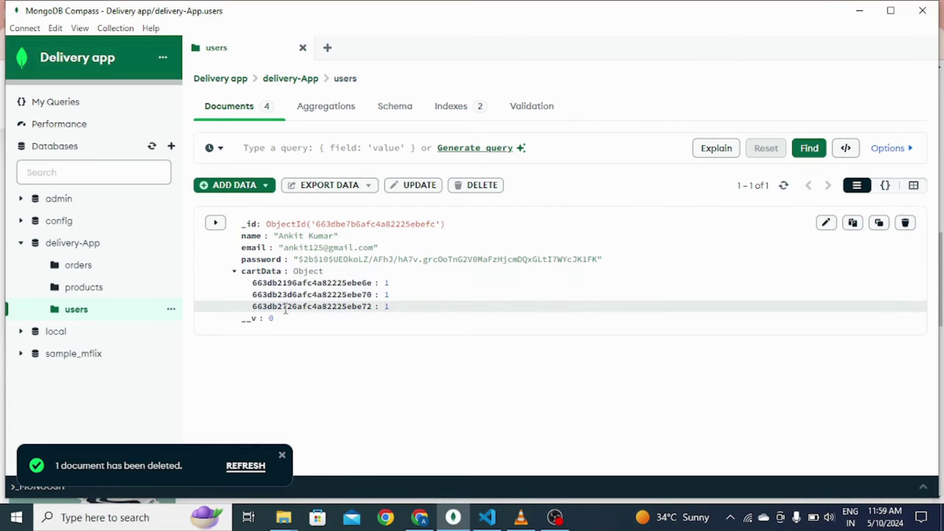
left_click(420, 517)
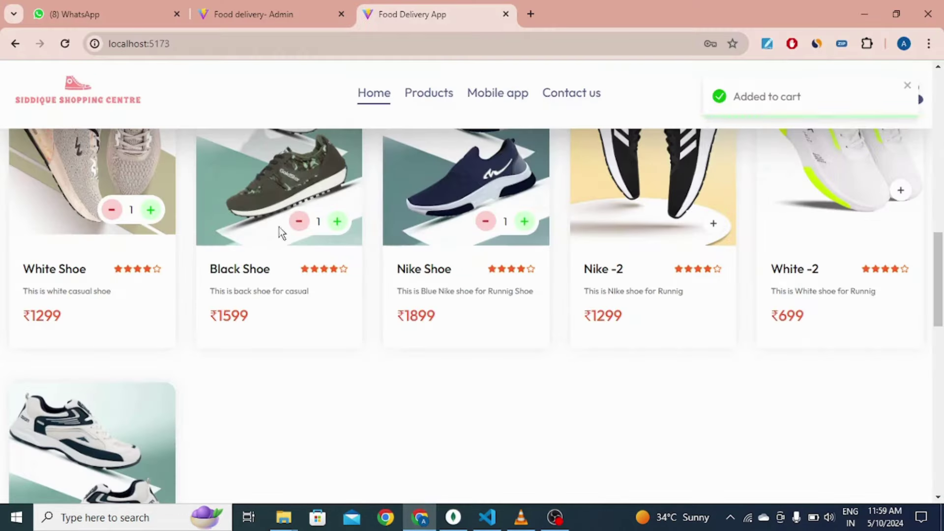
left_click(298, 222)
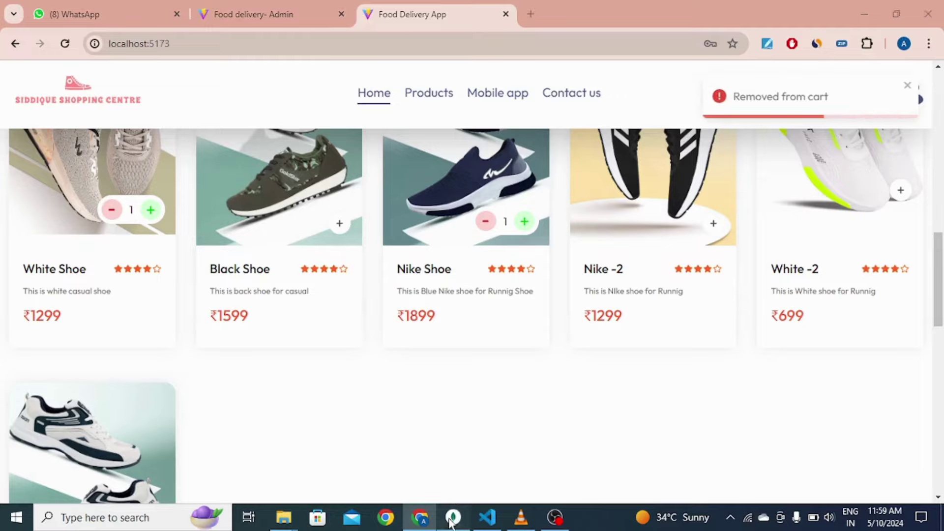
left_click(454, 517)
left_click(784, 186)
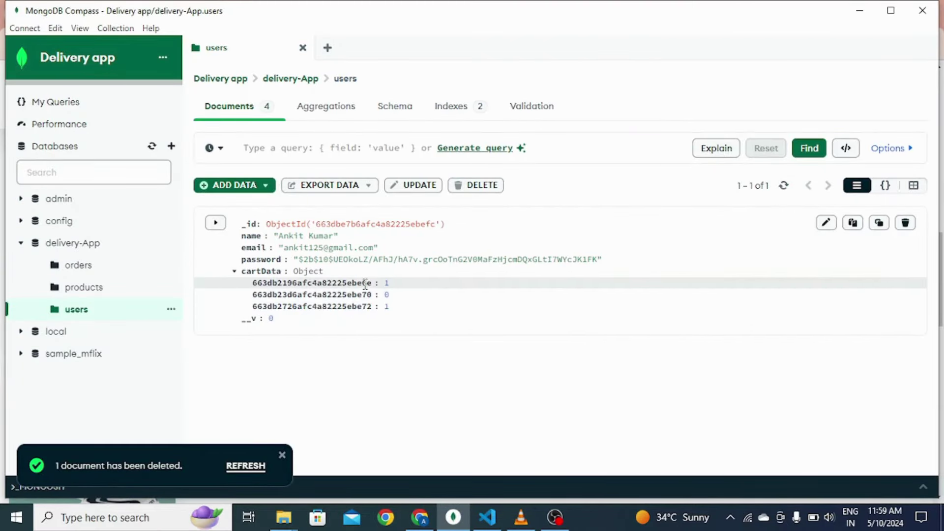
left_click_drag(393, 295, 253, 295)
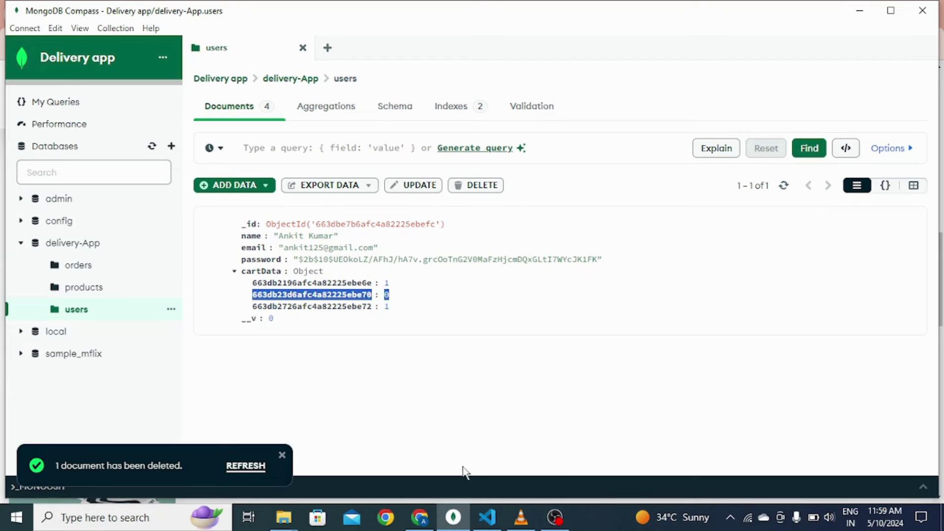
Step: Raise Nike Shoe's quantity and re-add Black Shoe, then refresh Compass to confirm quantities 1, 1, 3
left_click(420, 517)
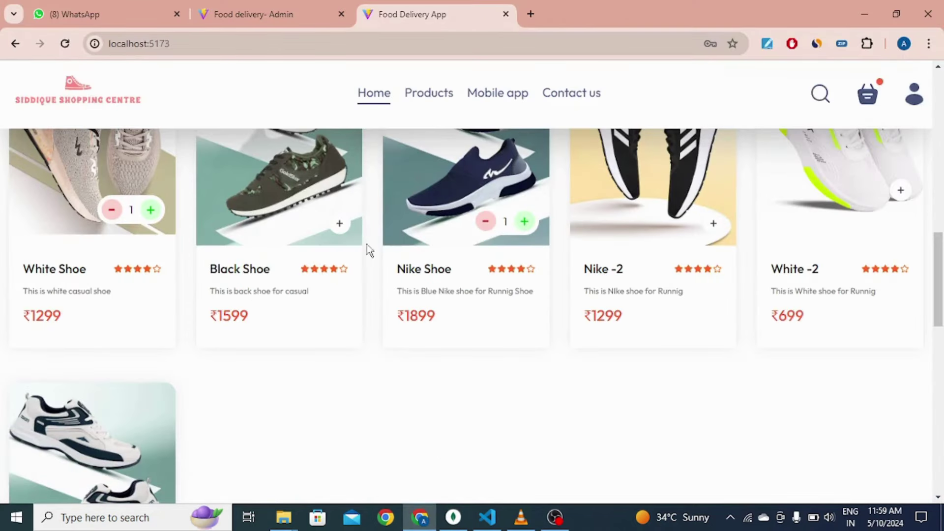
left_click(525, 222)
left_click(525, 222)
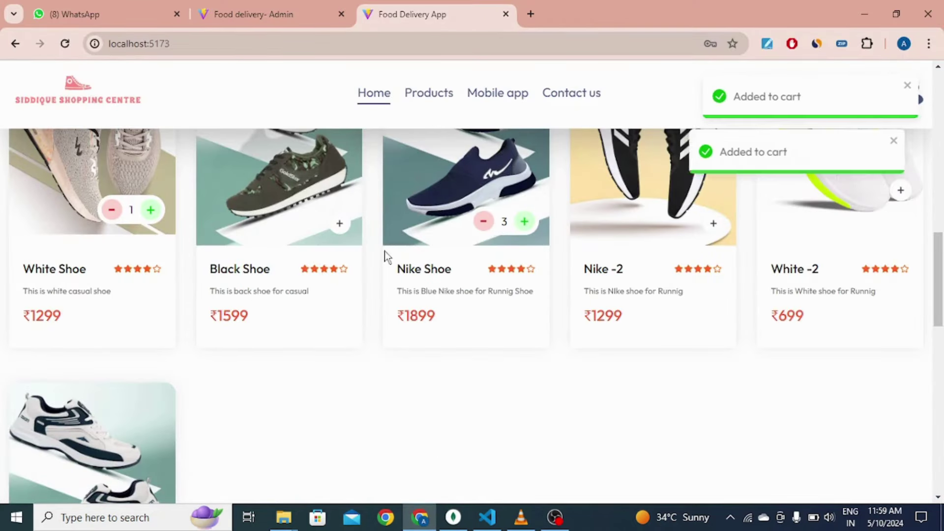
left_click(339, 224)
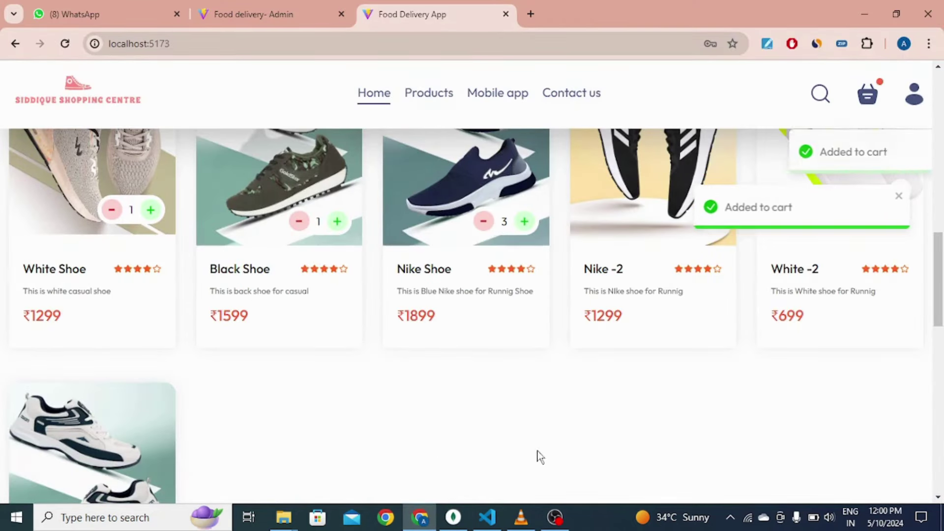
left_click(452, 517)
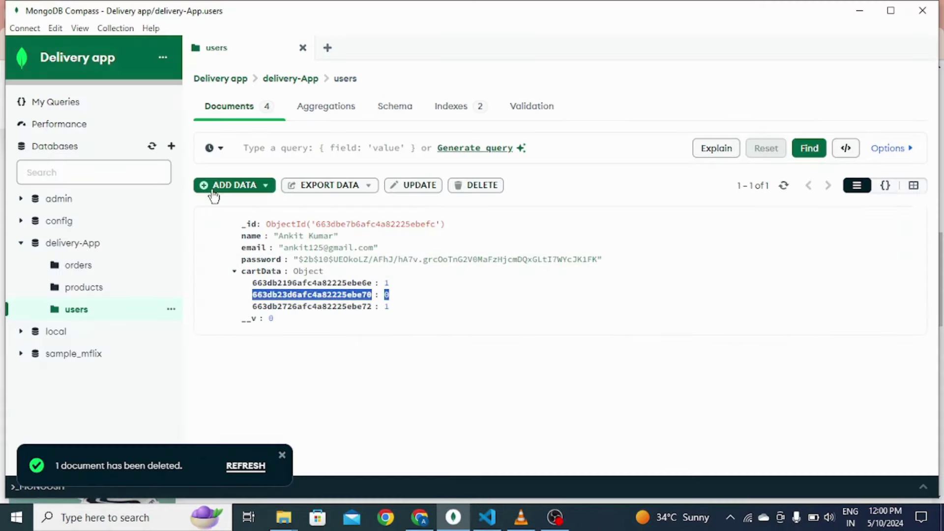
left_click(785, 186)
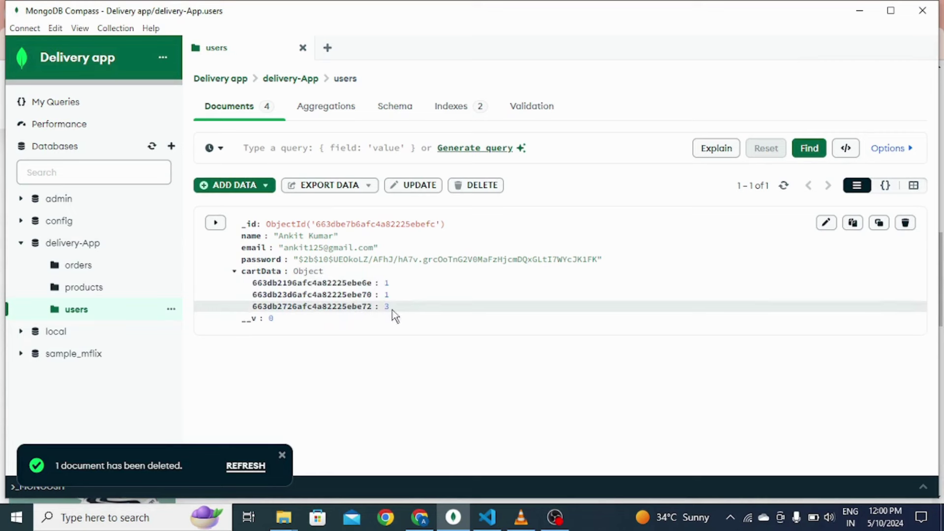
left_click_drag(396, 315, 236, 307)
left_click(412, 315)
Step: Go back to the store and view the shopping cart page
left_click(421, 520)
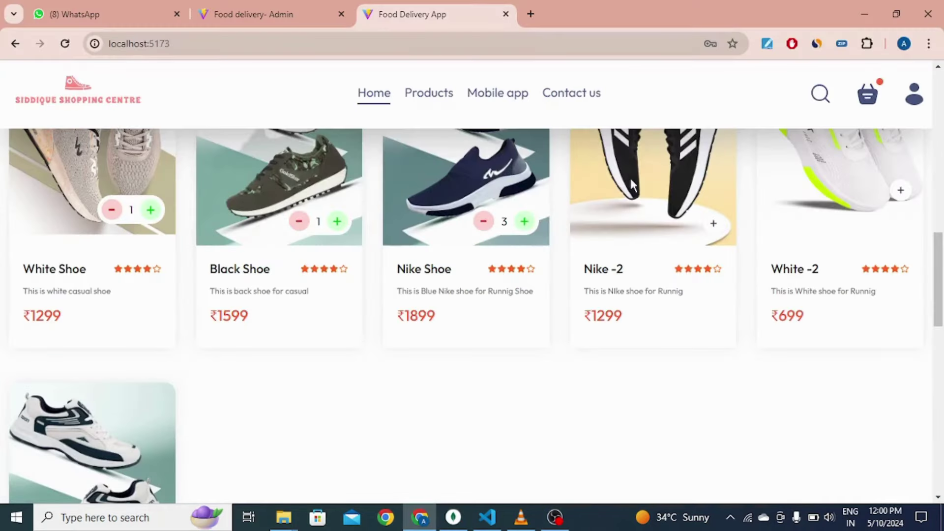
left_click(869, 98)
scroll(203, 226, "up", 10)
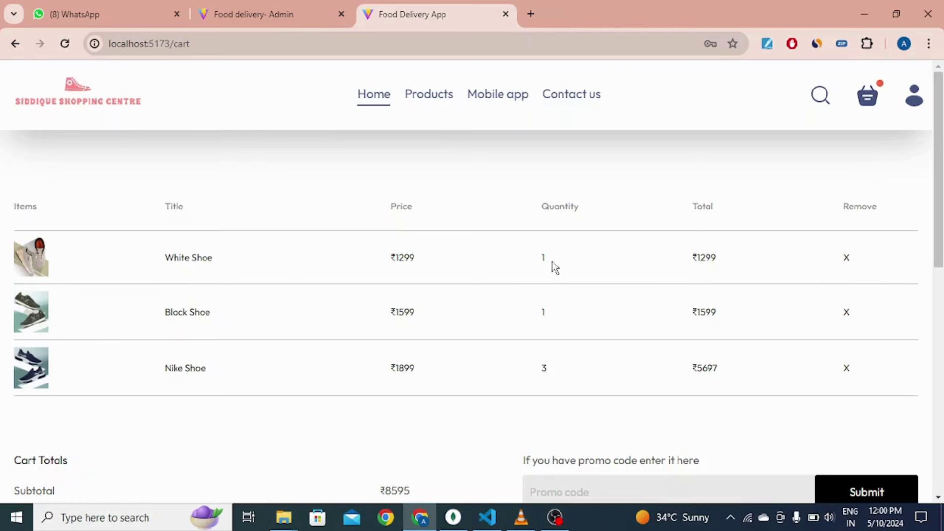
Step: Review the cart items: Nike Shoe quantity 3, Black Shoe quantity 1, White Shoe total ₹1299
left_click_drag(554, 374, 516, 371)
left_click(560, 315)
double_click(560, 315)
left_click(630, 251)
left_click_drag(685, 258, 732, 266)
left_click_drag(387, 368, 408, 371)
left_click(445, 373)
left_click_drag(550, 365, 541, 369)
left_click(563, 374)
left_click(713, 373)
Step: Scroll to Cart Totals and check the ₹8597 total
scroll(627, 190, "down", 4)
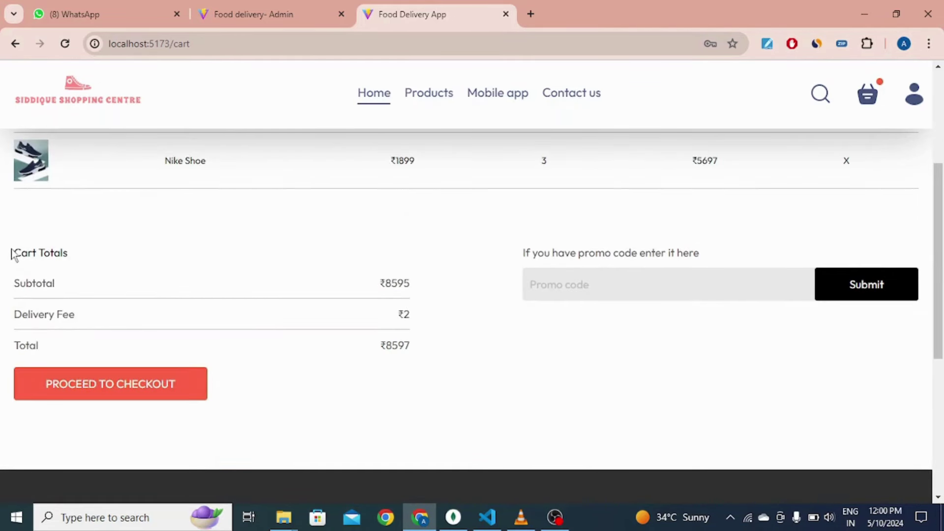
left_click_drag(15, 253, 74, 259)
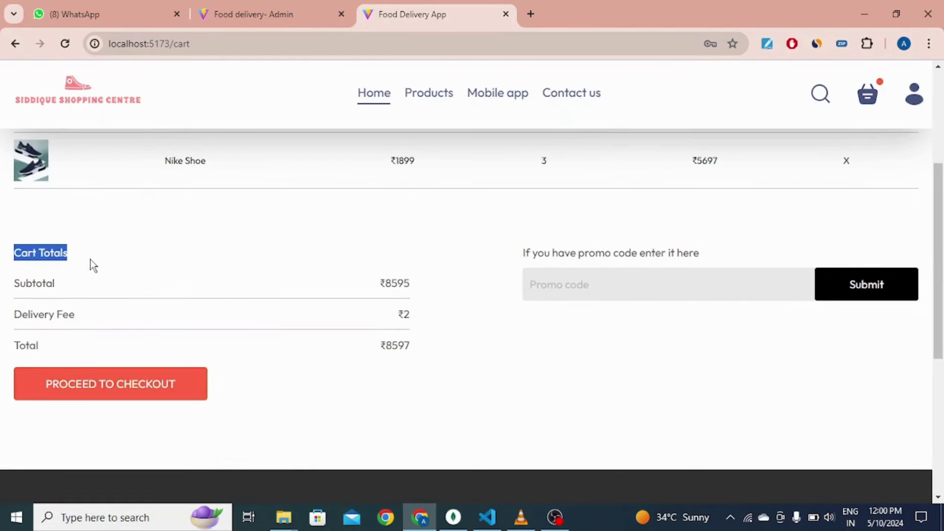
left_click(88, 266)
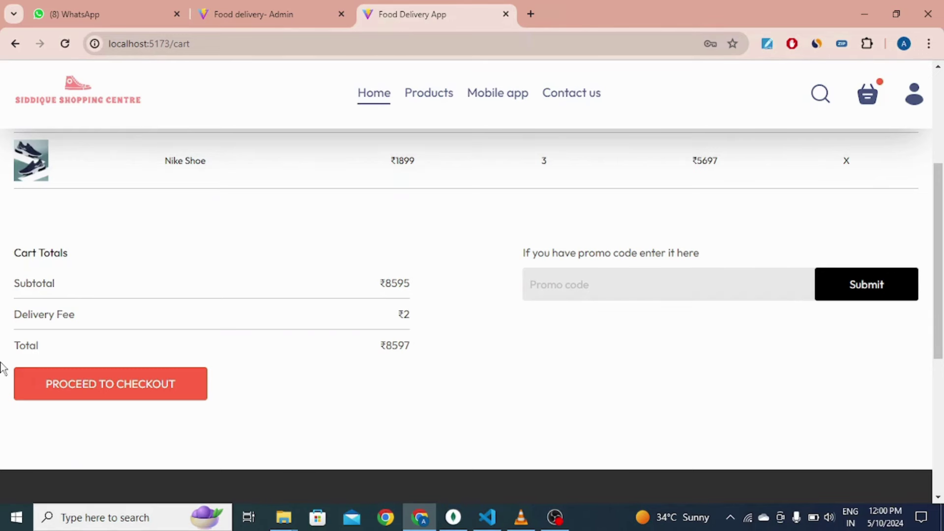
left_click_drag(31, 346, 416, 354)
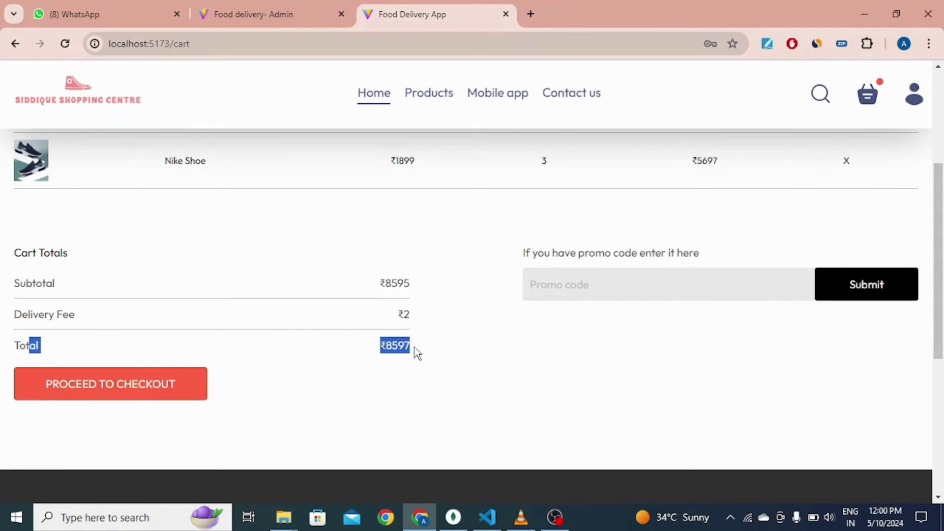
left_click(396, 346)
Step: Proceed to checkout and bring up the Delivery Information form
left_click(76, 388)
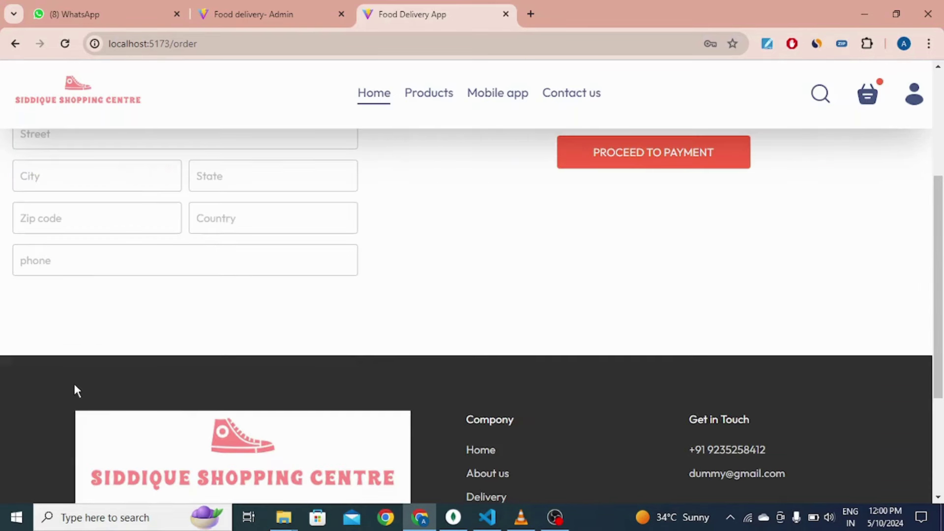
scroll(394, 342, "up", 5)
left_click_drag(10, 212, 243, 207)
left_click(111, 216)
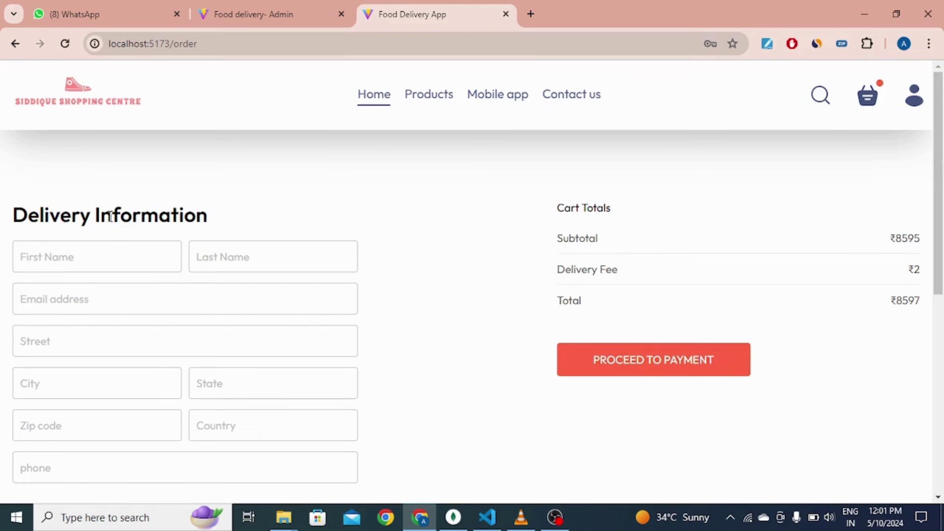
Step: Fill the delivery form from the saved home address and drop the phone number's leading zero
left_click(61, 263)
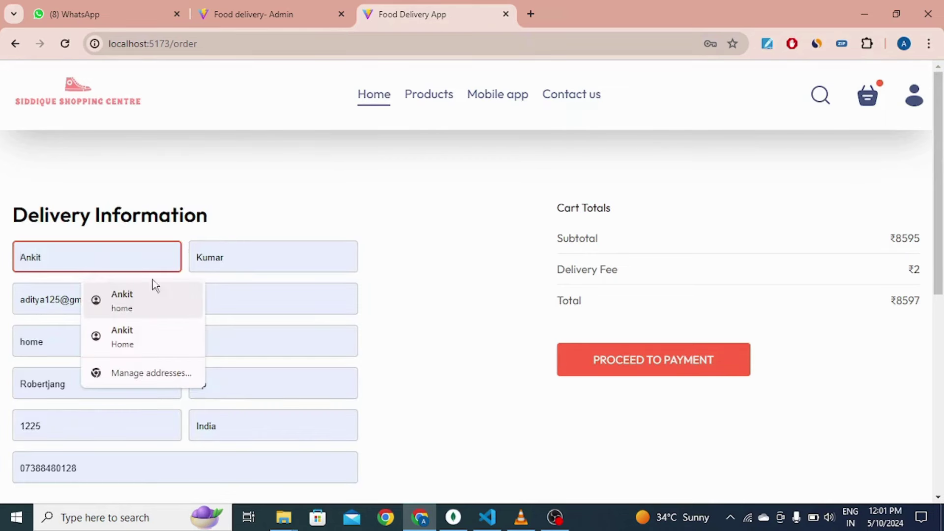
left_click(314, 220)
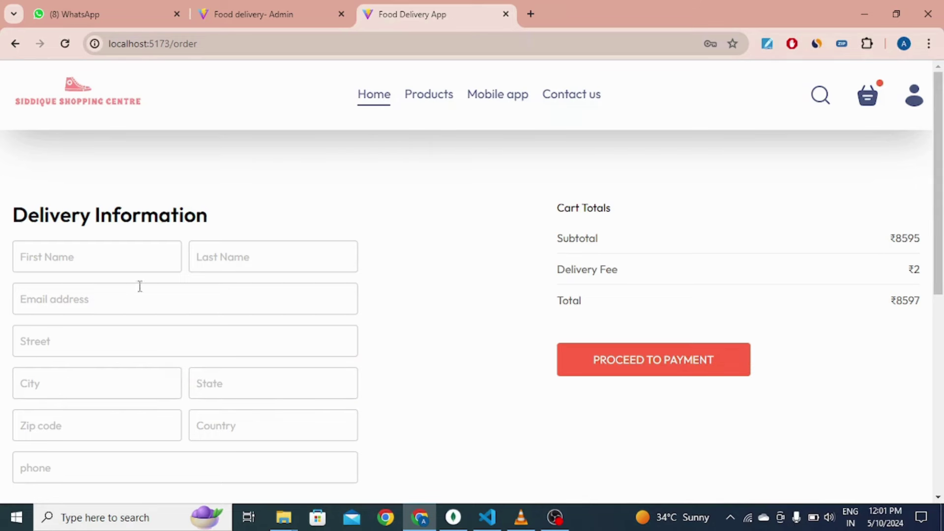
left_click(121, 264)
left_click(137, 306)
scroll(54, 423, "down", 1)
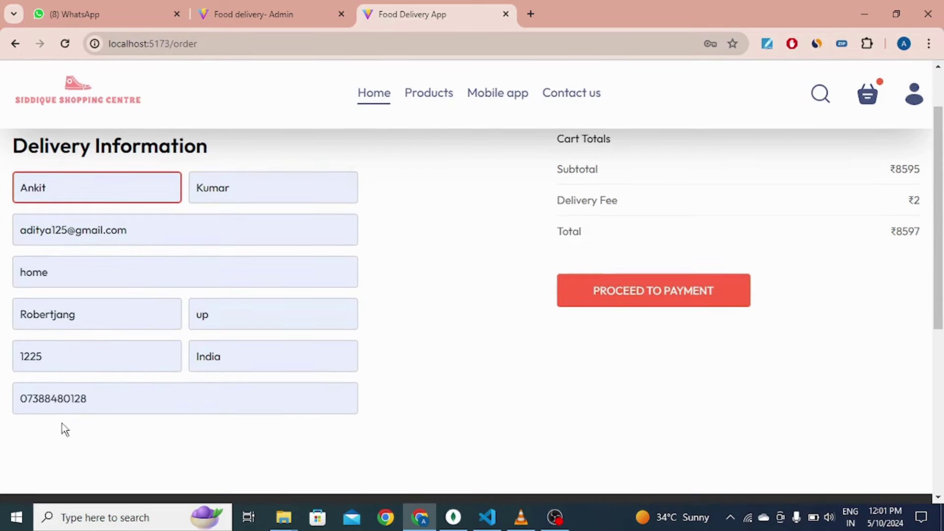
left_click(103, 392)
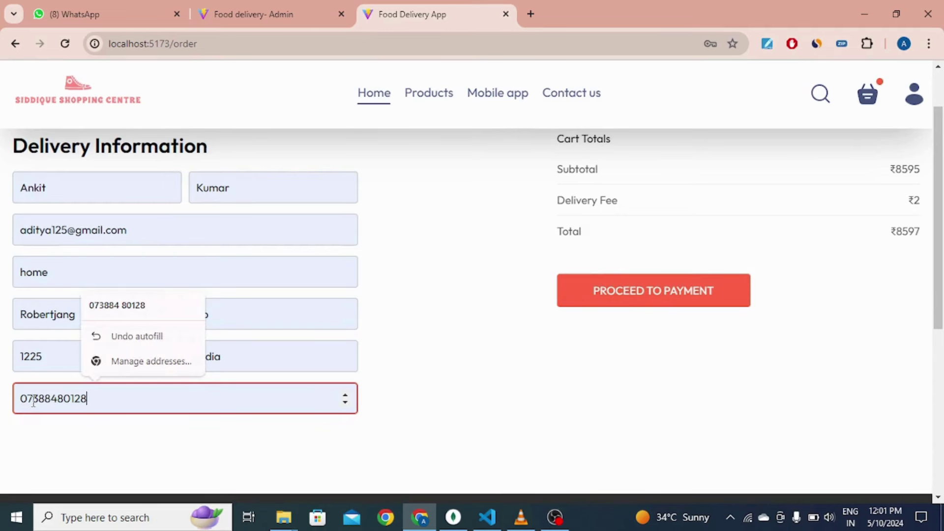
key("Left")
key("BackSpace")
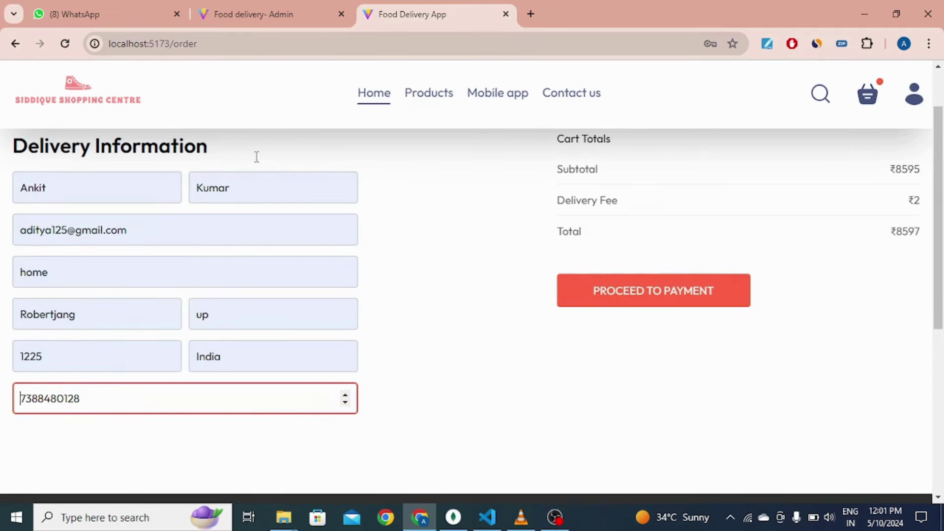
Step: Review the order page's Cart Totals showing ₹8597
scroll(412, 316, "up", 2)
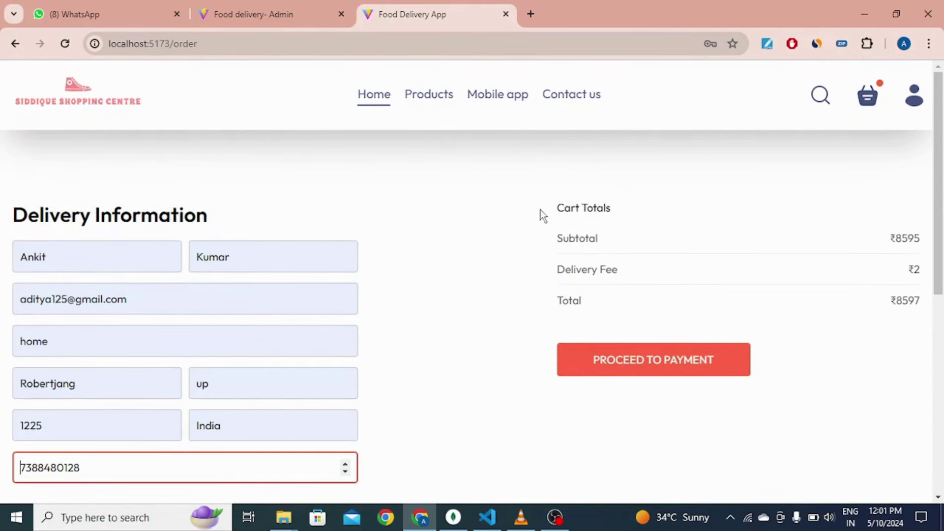
left_click_drag(550, 209, 625, 217)
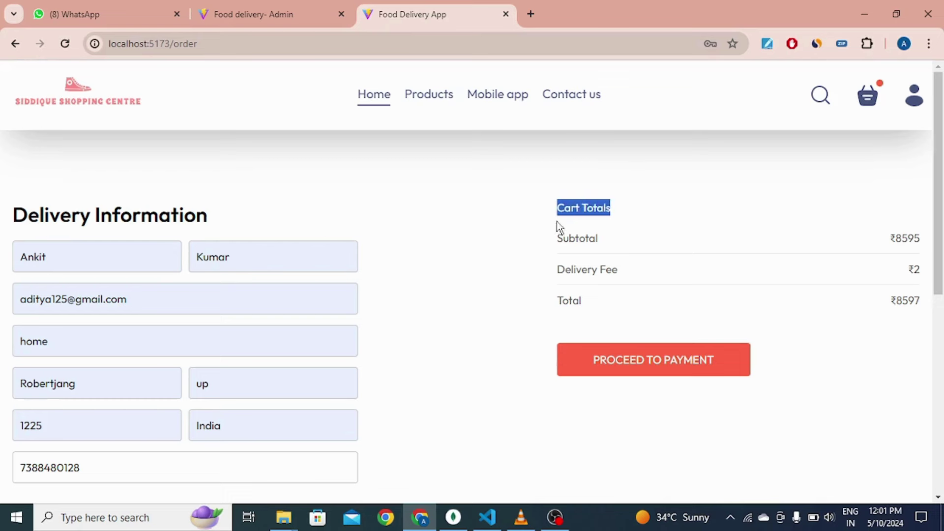
left_click(525, 232)
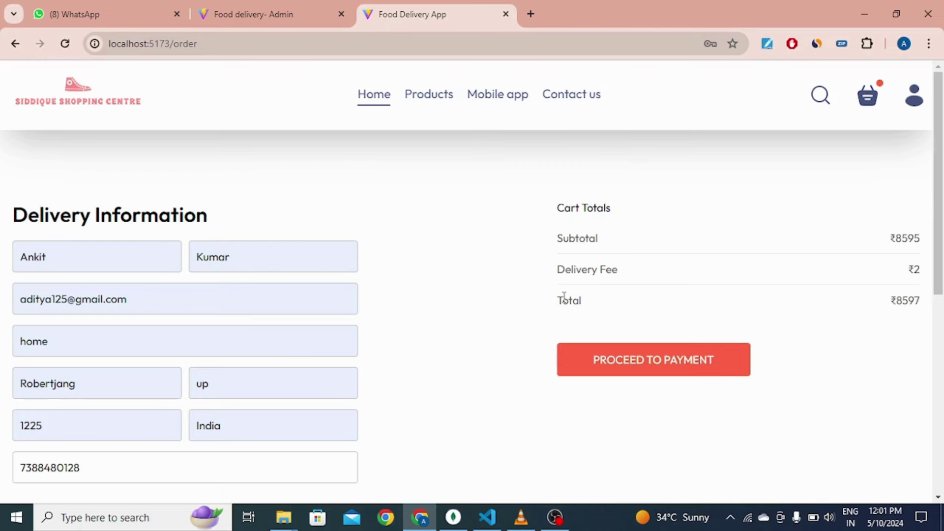
double_click(888, 305)
left_click(862, 315)
Step: Proceed to payment and review the Stripe checkout: ₹8,597.00, shoe items and delivery charges
left_click(623, 363)
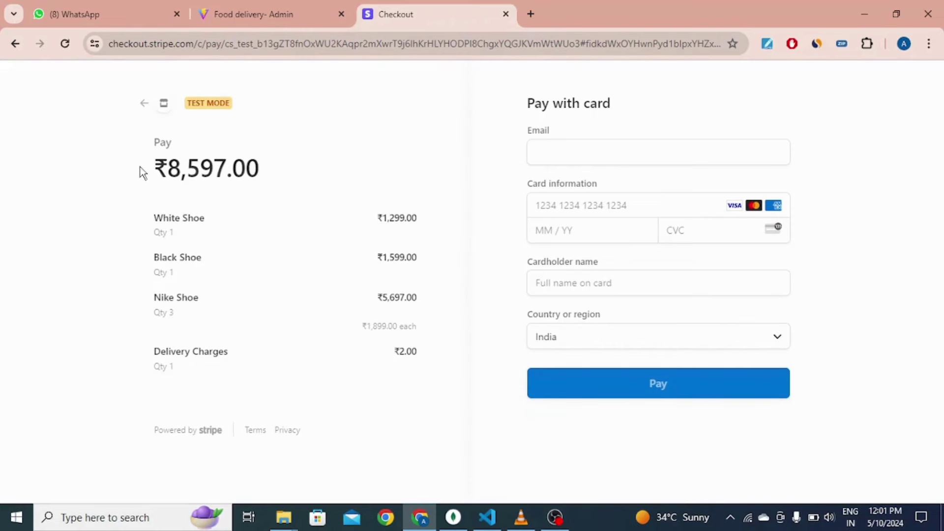
left_click_drag(260, 168, 240, 167)
left_click(124, 163)
triple_click(155, 169)
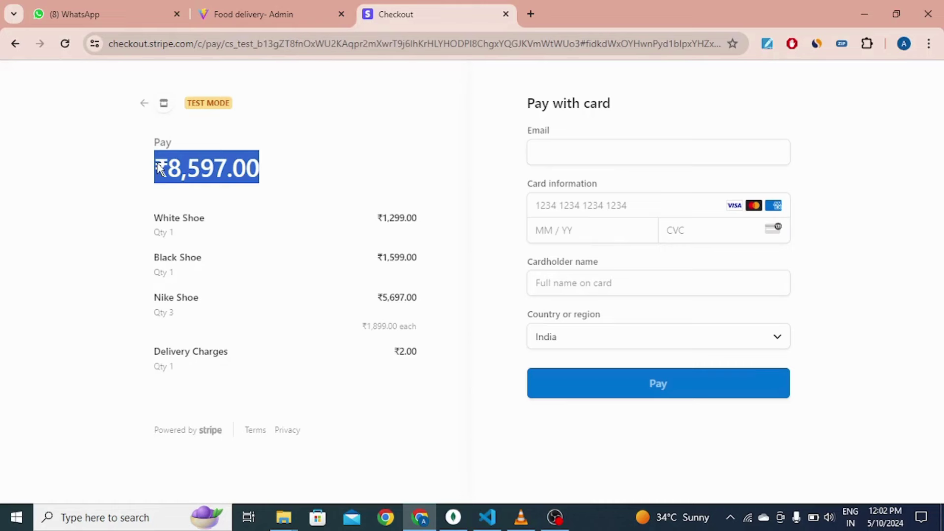
left_click(276, 214)
left_click_drag(152, 226, 206, 224)
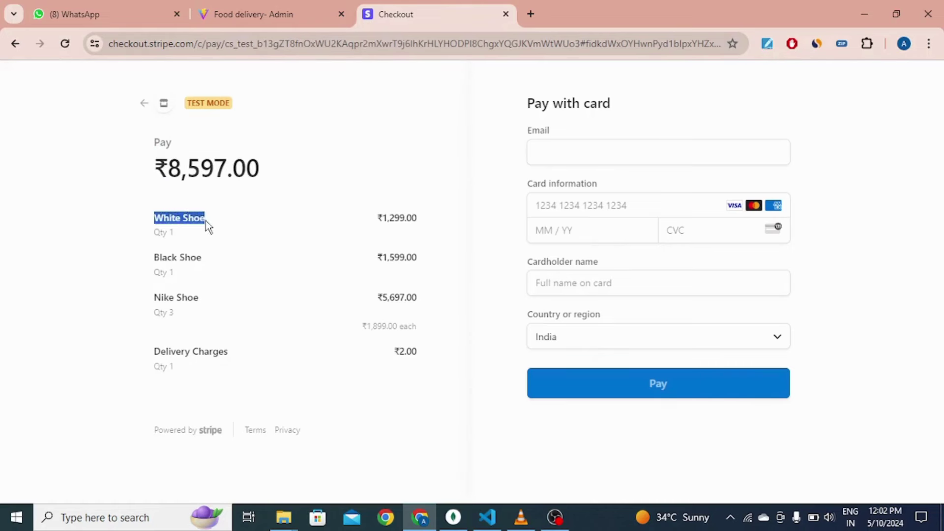
left_click(157, 241)
left_click_drag(147, 266, 371, 253)
left_click(397, 223)
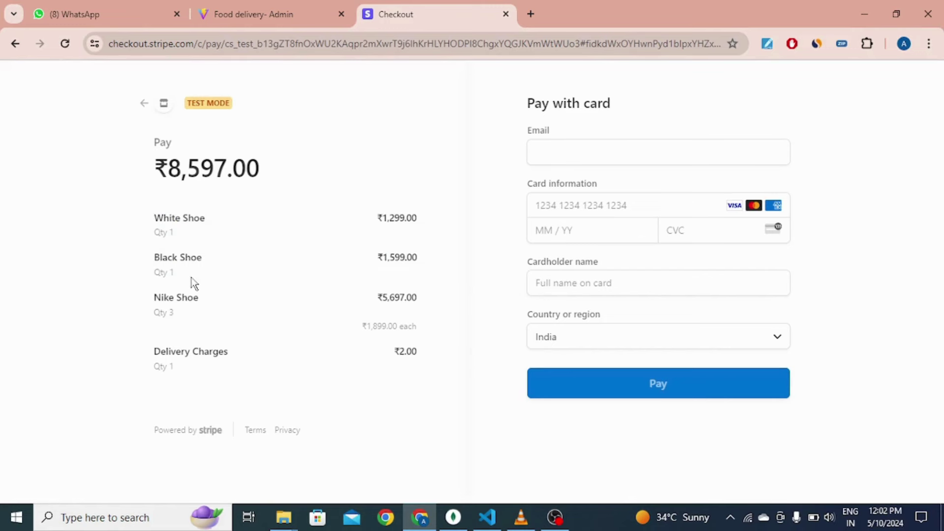
left_click_drag(166, 352, 257, 352)
left_click(420, 270)
Step: Autofill the email and Visa test card, enter the security code, pay, and complete 3D Secure
left_click(606, 144)
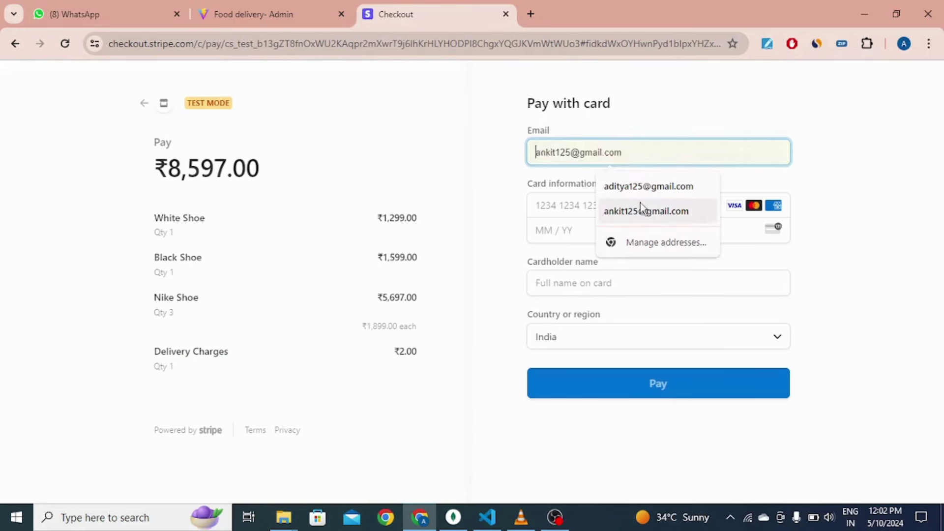
left_click(647, 193)
left_click(673, 213)
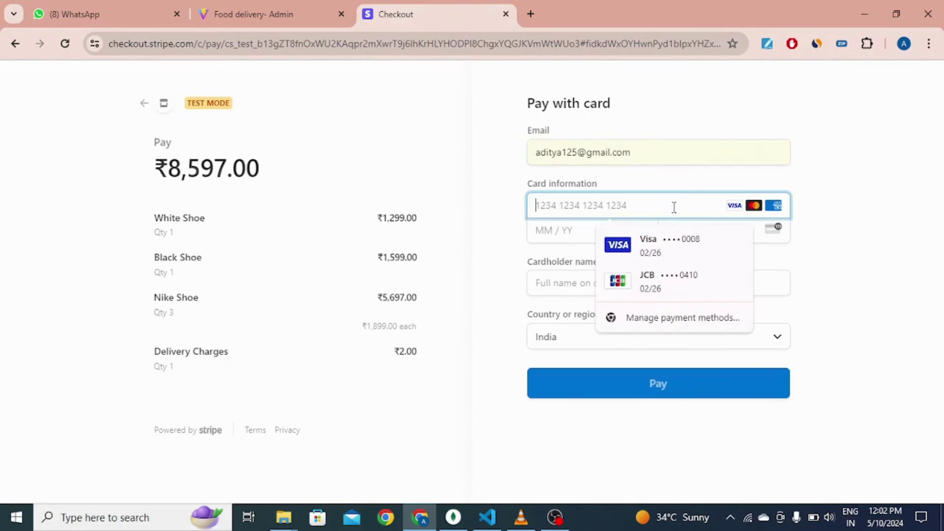
left_click(679, 246)
left_click(729, 234)
type("123")
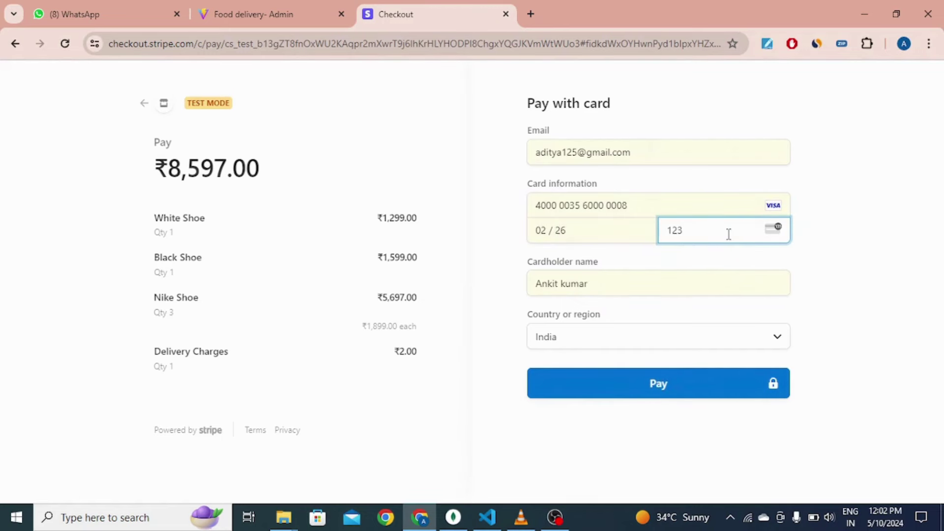
left_click(663, 392)
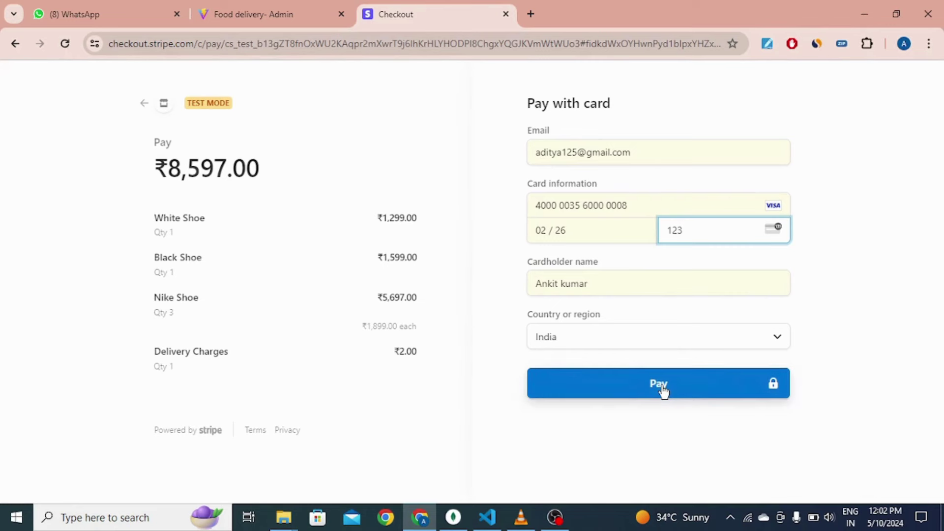
left_click(662, 386)
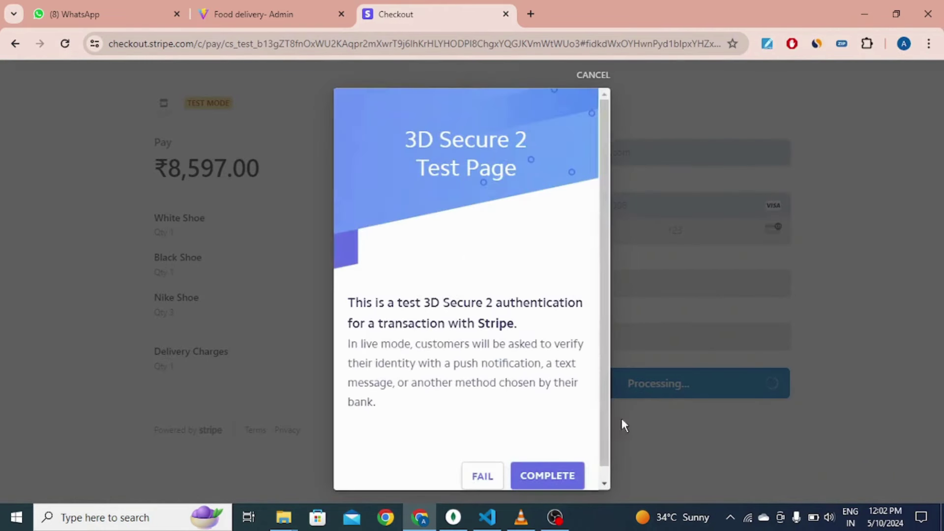
left_click(554, 485)
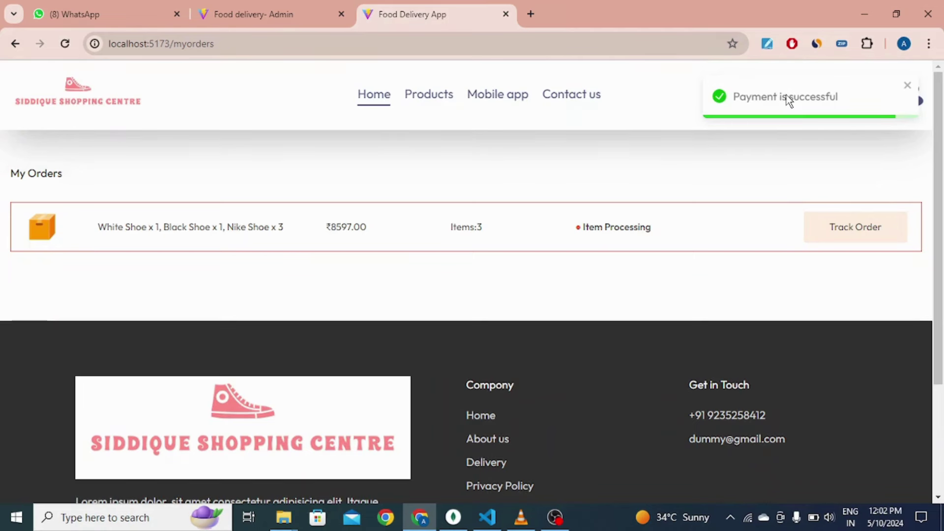
Step: Check the My Orders row (₹8597.00, Items:3, Item Processing), then switch to the admin tab
left_click_drag(107, 227, 164, 229)
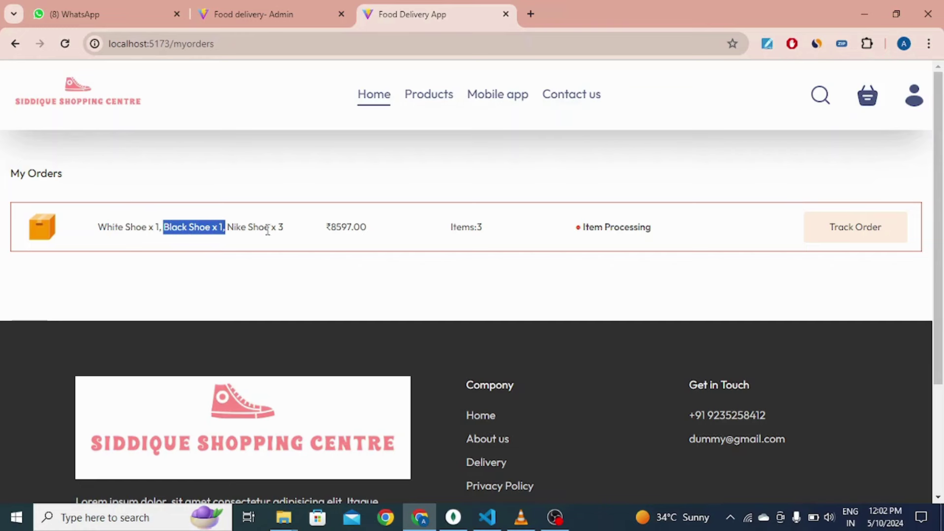
left_click_drag(287, 231, 241, 238)
left_click_drag(323, 231, 383, 232)
left_click_drag(450, 220, 490, 228)
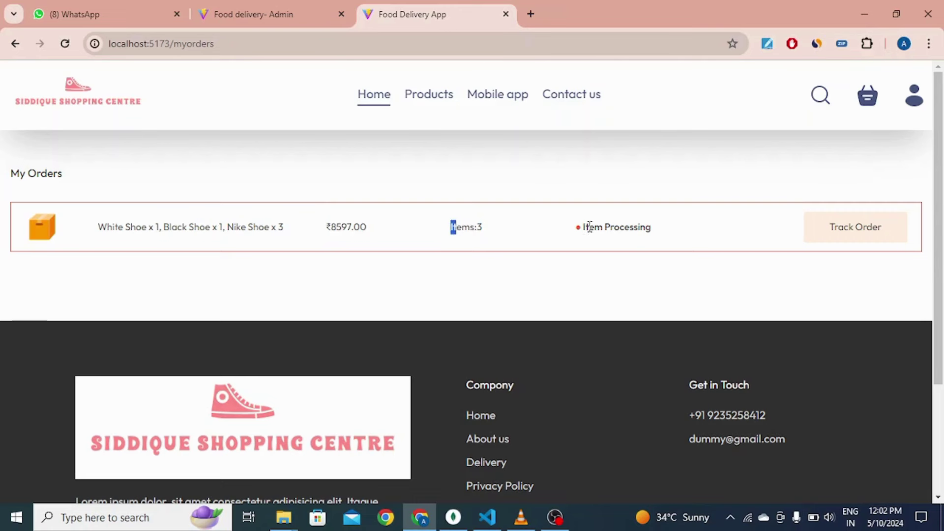
left_click_drag(652, 228, 575, 228)
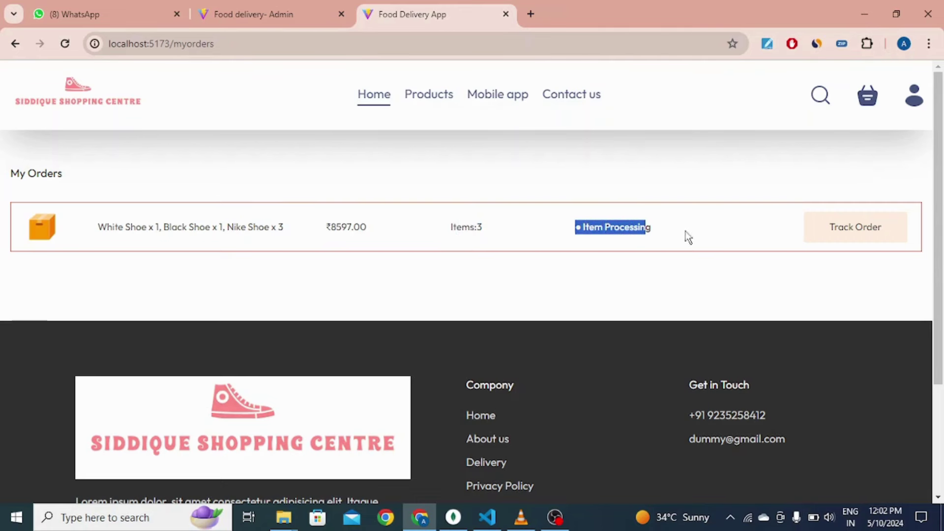
left_click(763, 231)
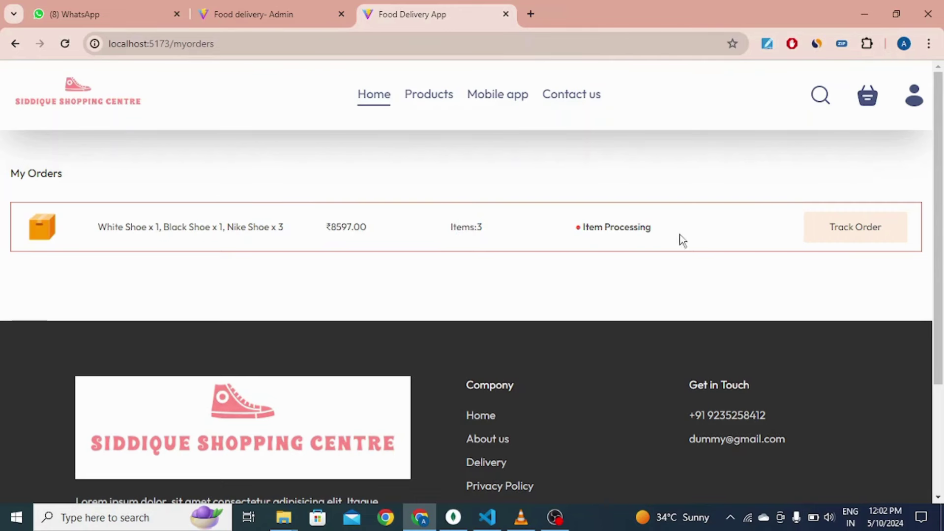
left_click_drag(630, 227, 662, 228)
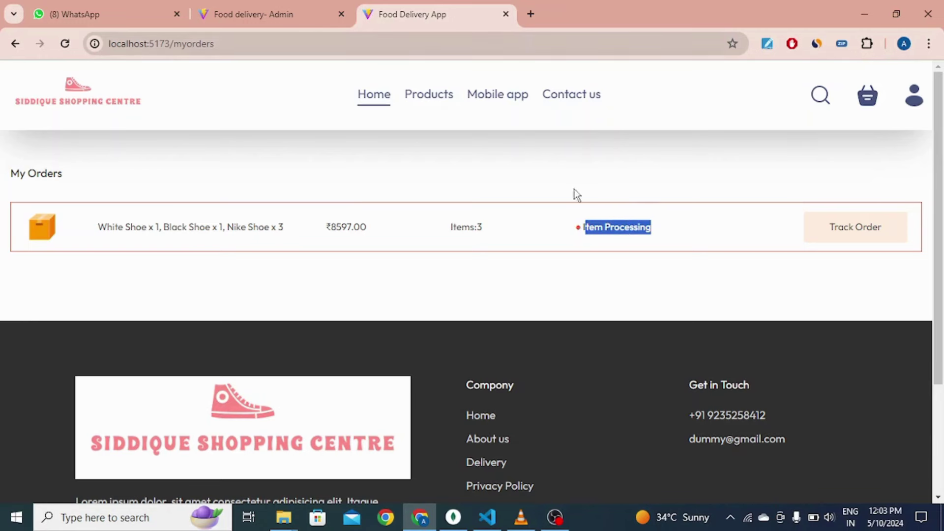
left_click(605, 230)
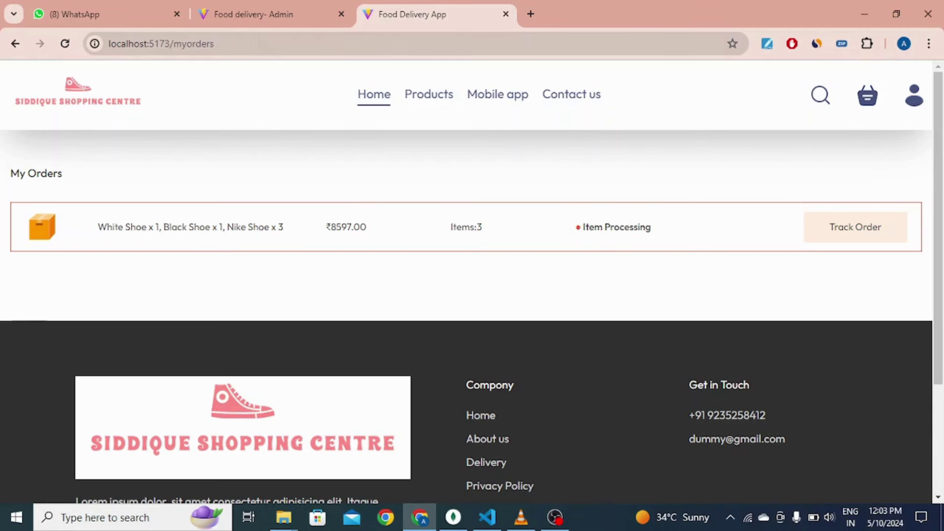
left_click(240, 10)
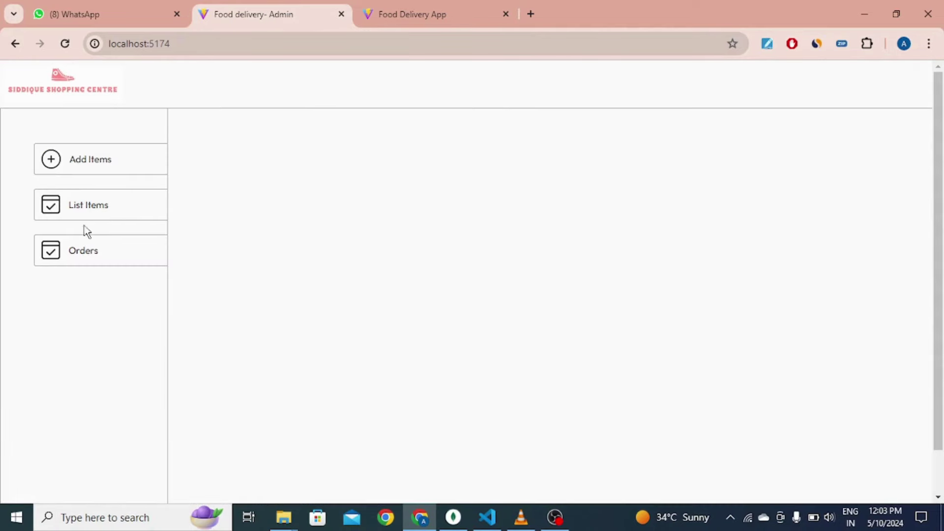
Step: Open the admin Order Page and inspect the three-shoe order's items
left_click(97, 249)
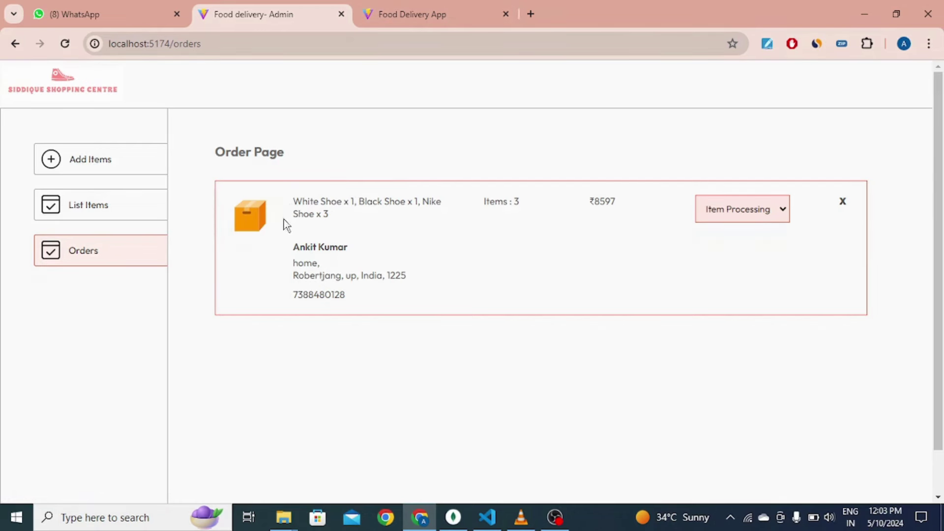
left_click_drag(294, 202, 445, 218)
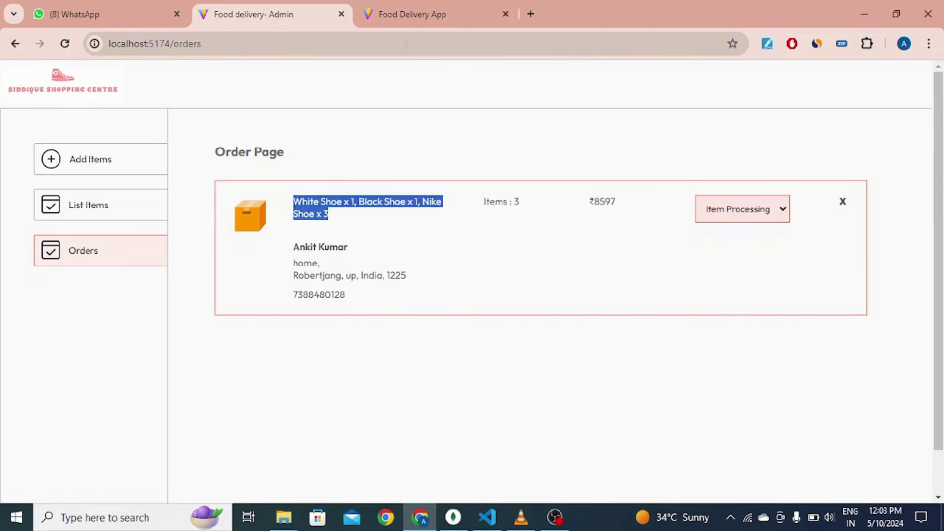
left_click(362, 230)
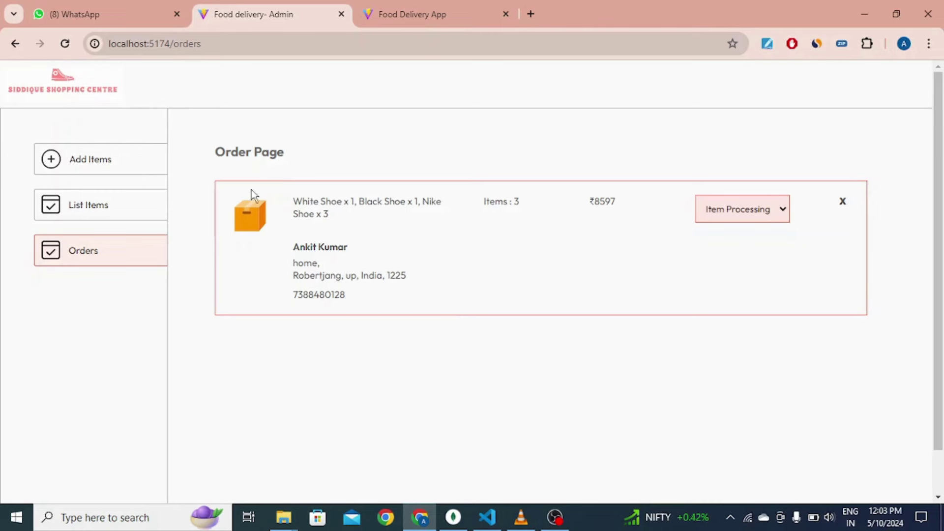
Step: Glance at Add Items and List Items, then return to Orders and open the order's status choices
left_click(126, 171)
left_click(113, 207)
scroll(562, 374, "down", 1)
left_click(95, 204)
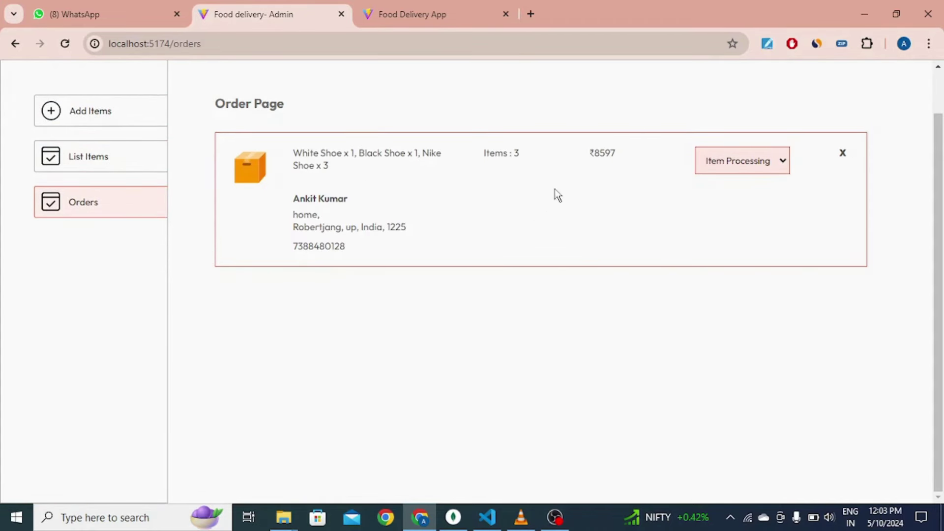
left_click(725, 164)
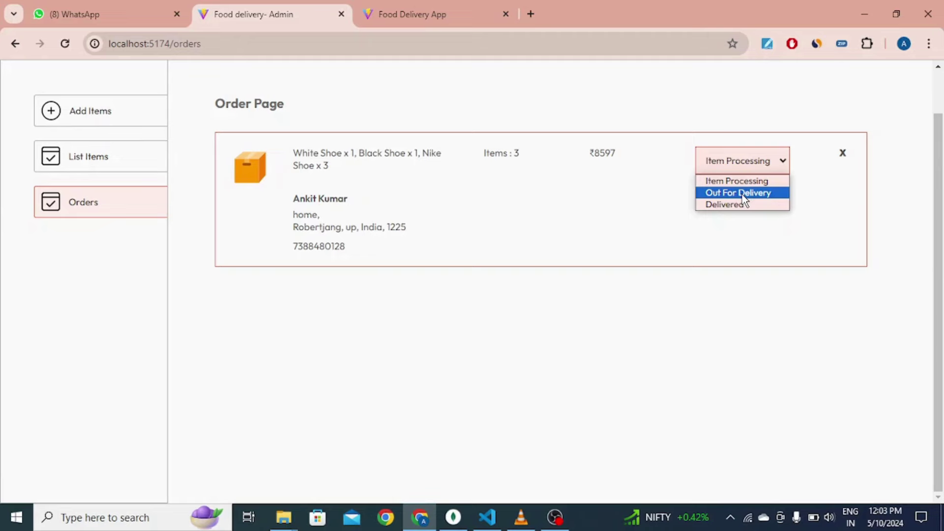
Step: Set the order to Out For Delivery and confirm the status on the store's tracking
left_click(743, 194)
left_click(417, 13)
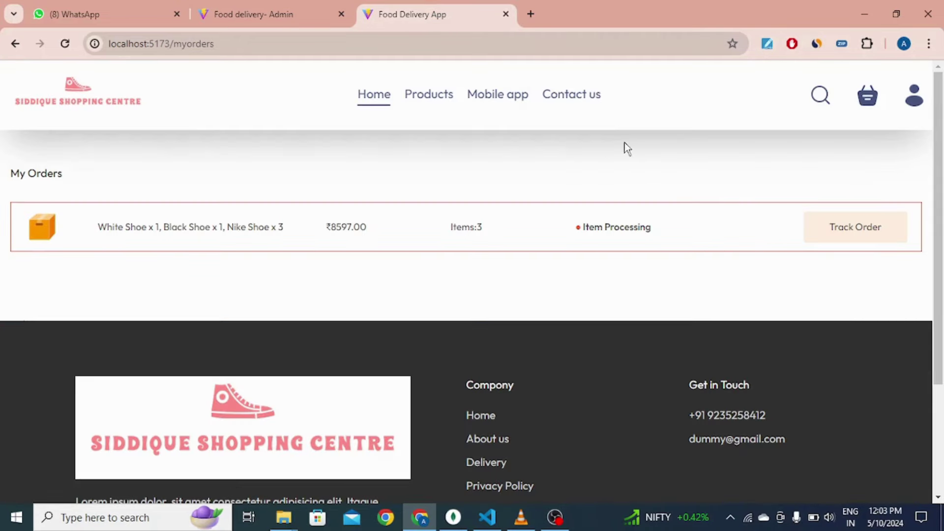
left_click(870, 230)
left_click_drag(598, 231, 658, 233)
left_click(615, 230)
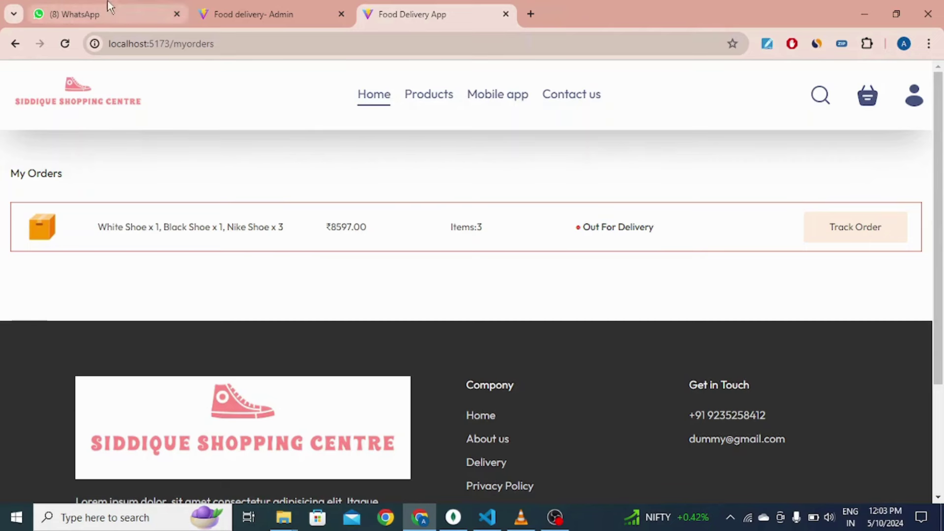
Step: Mark the order Delivered and verify the store's My Orders shows Delivered
left_click(248, 12)
left_click(727, 165)
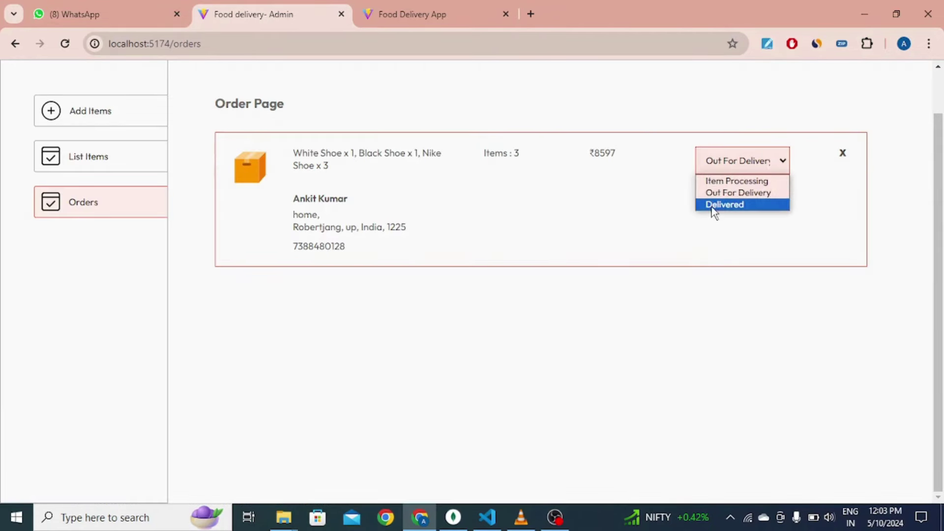
left_click(641, 192)
left_click(403, 7)
left_click(821, 238)
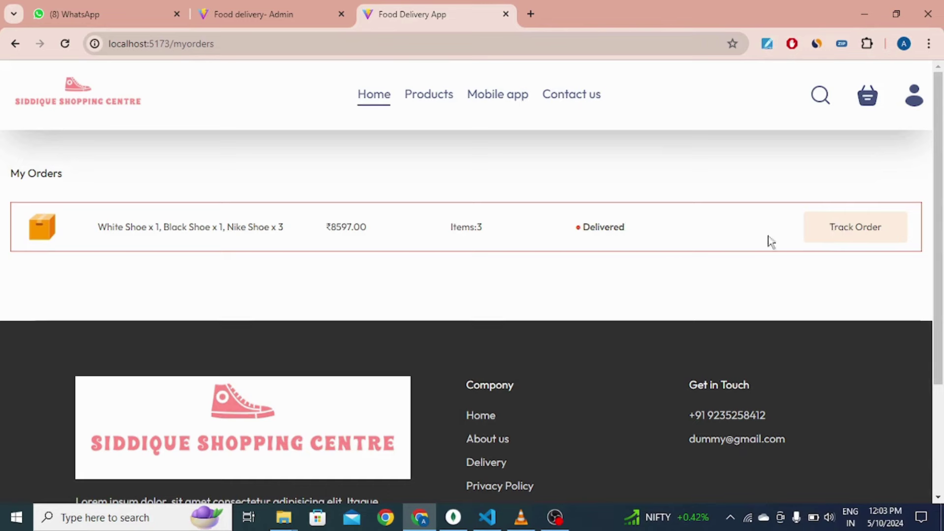
left_click(288, 12)
left_click(399, 10)
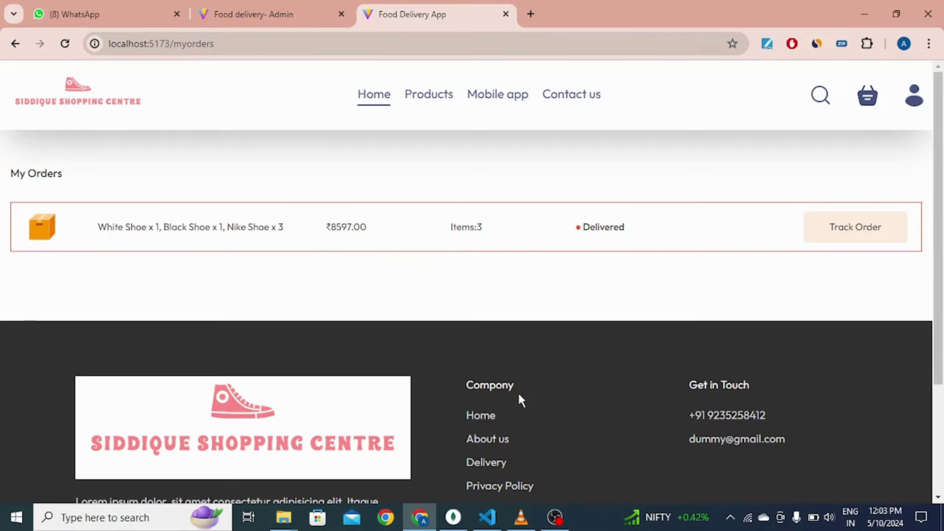
Step: Browse the store home page, then return to the admin orders page
left_click(89, 89)
scroll(221, 179, "down", 15)
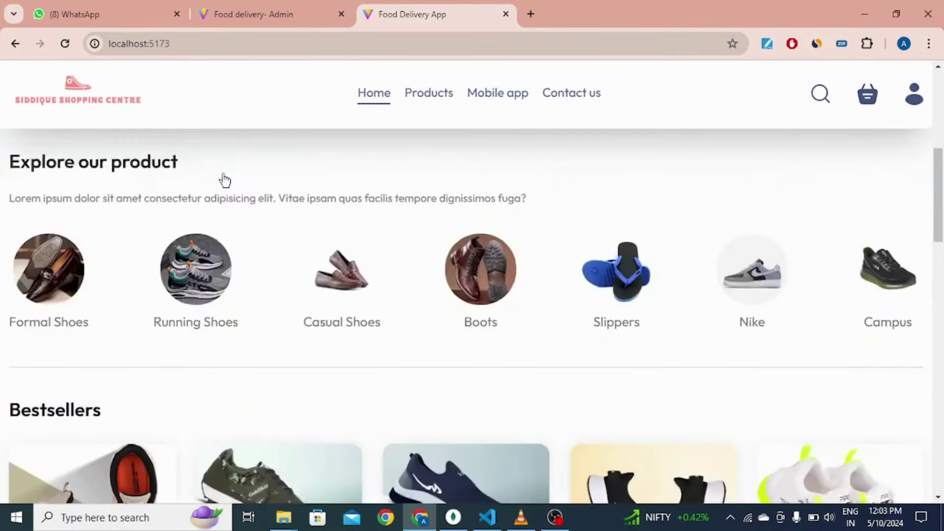
scroll(96, 217, "up", 4)
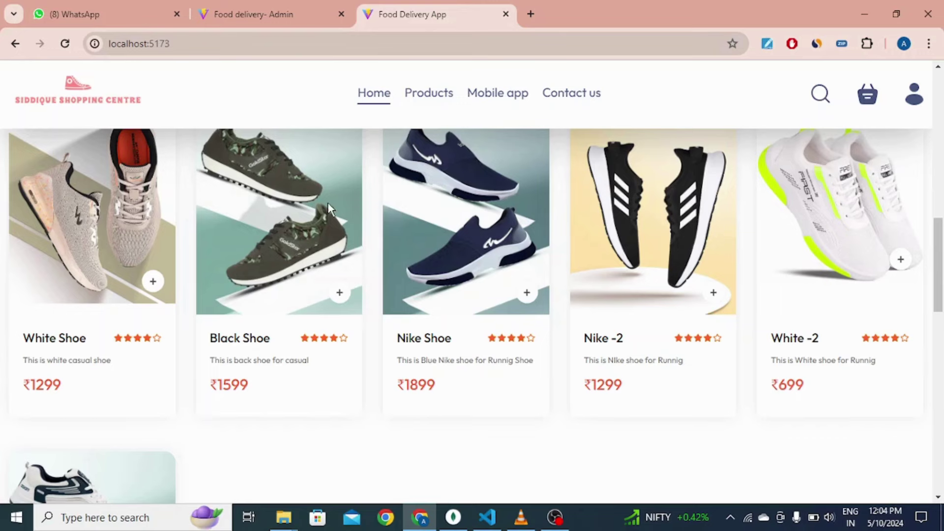
scroll(343, 301, "down", 4)
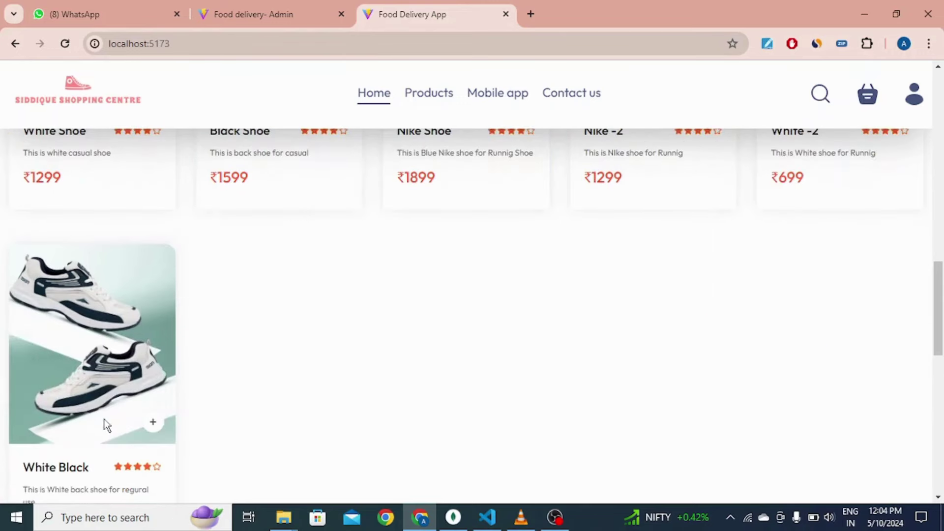
scroll(499, 375, "up", 1)
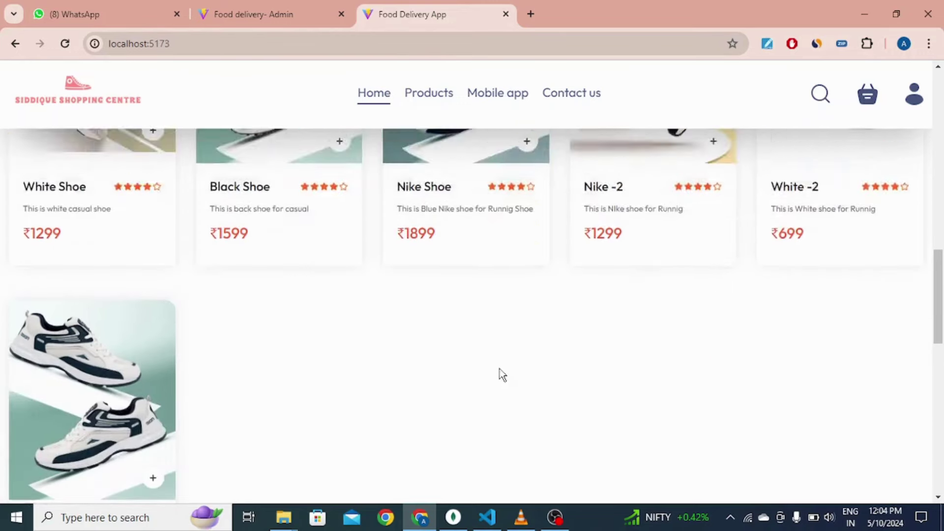
scroll(220, 318, "down", 2)
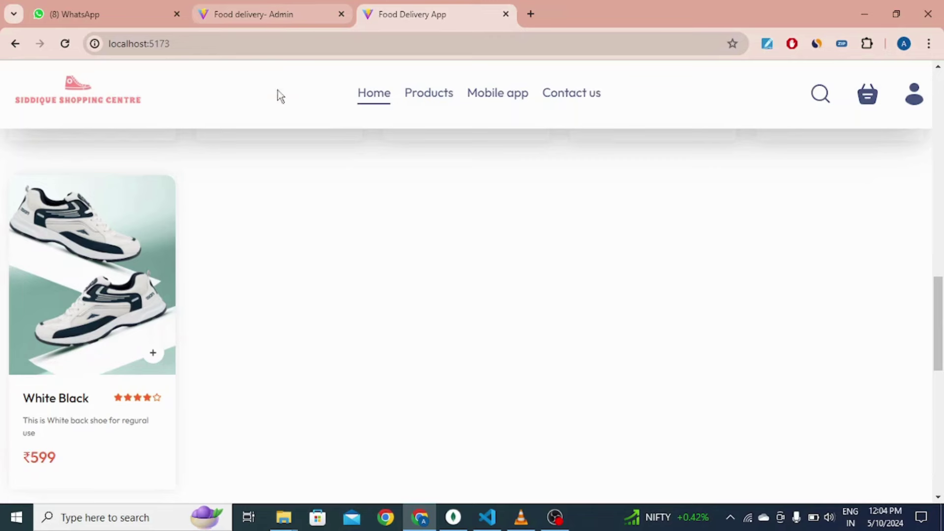
left_click(279, 7)
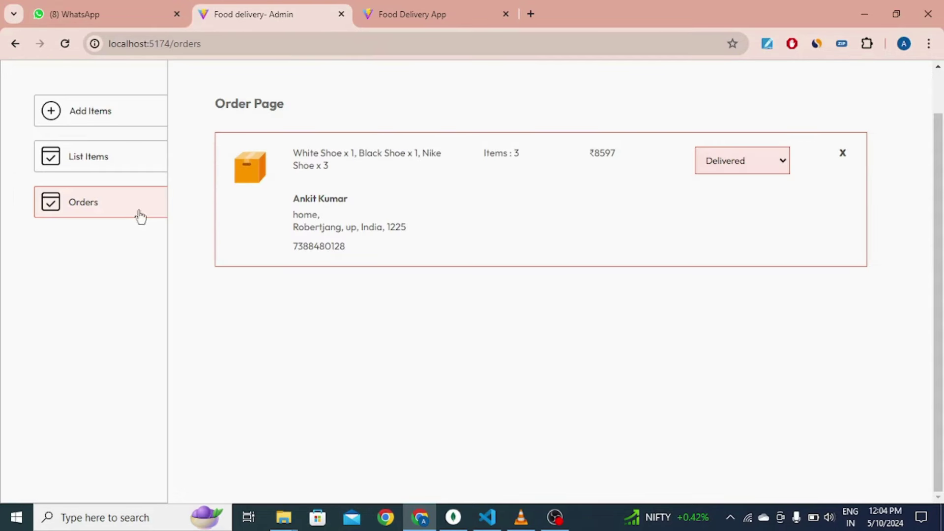
Step: Start a new product in Add Items and upload the white shoe image
left_click(95, 109)
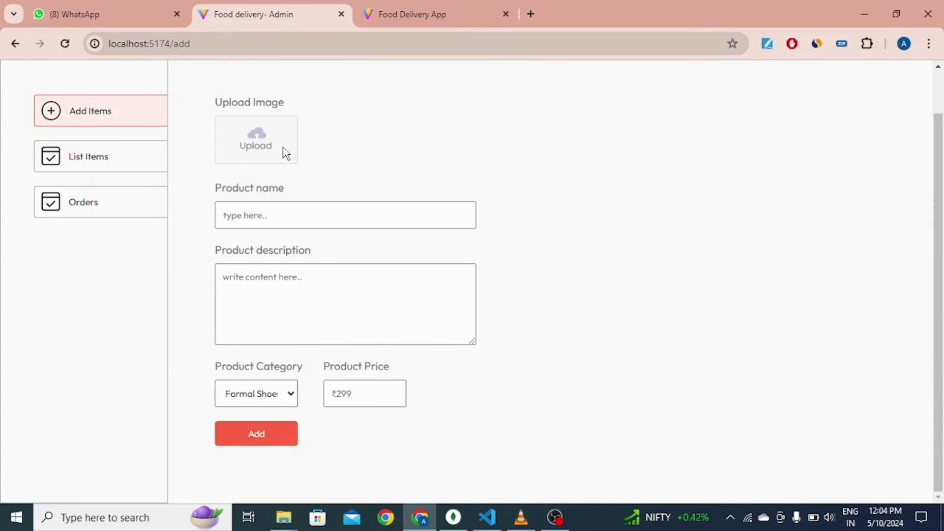
left_click(256, 146)
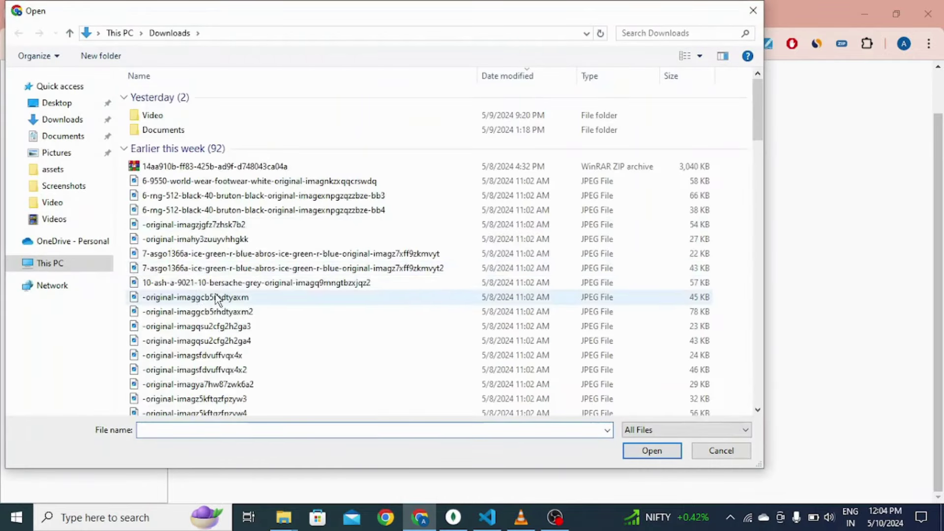
scroll(217, 299, "down", 2)
double_click(259, 261)
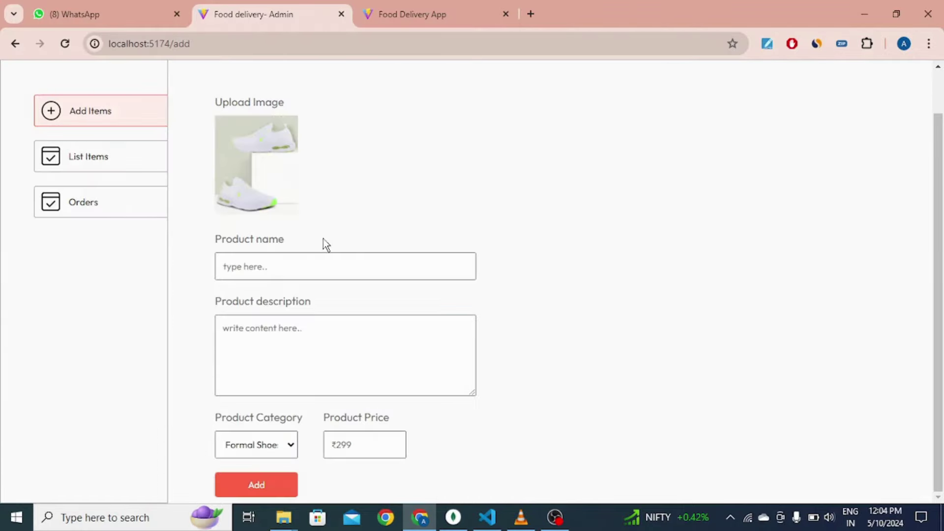
Step: Enter name 'demo item', a placeholder description, category Boots and price ₹599, then add it
left_click(323, 267)
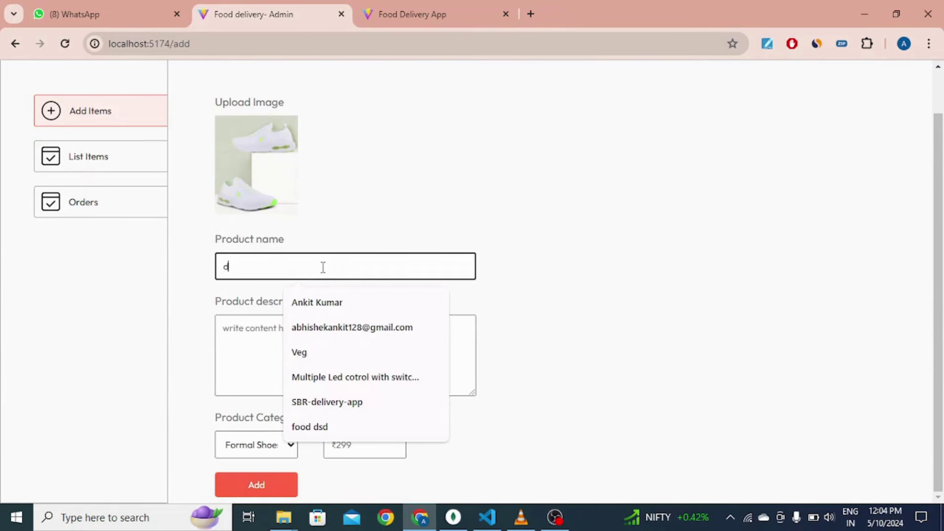
type("demo item")
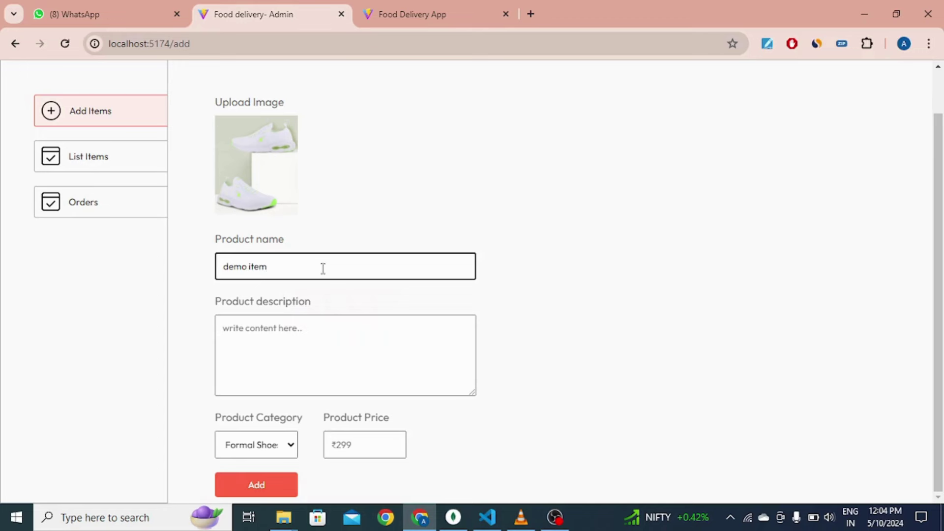
left_click(325, 336)
type("hghjgjhgh")
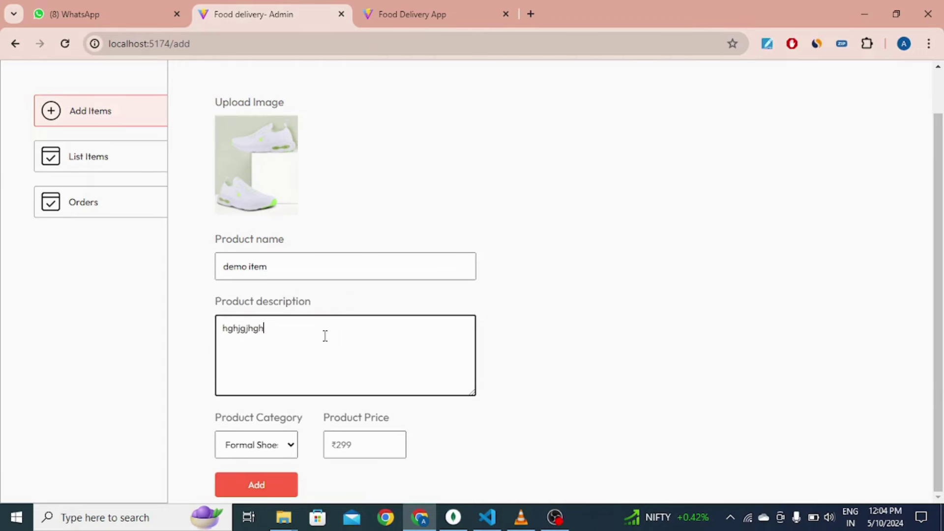
type("gkhjgykg")
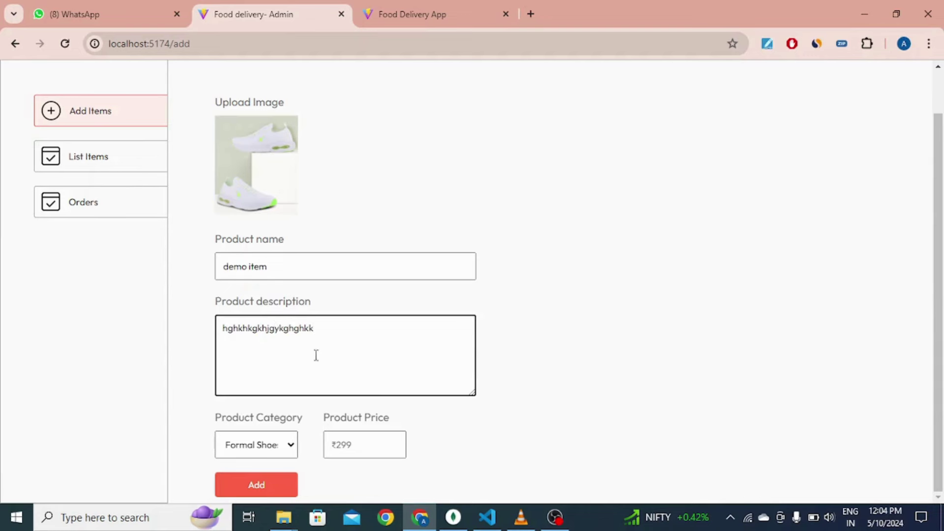
left_click(287, 443)
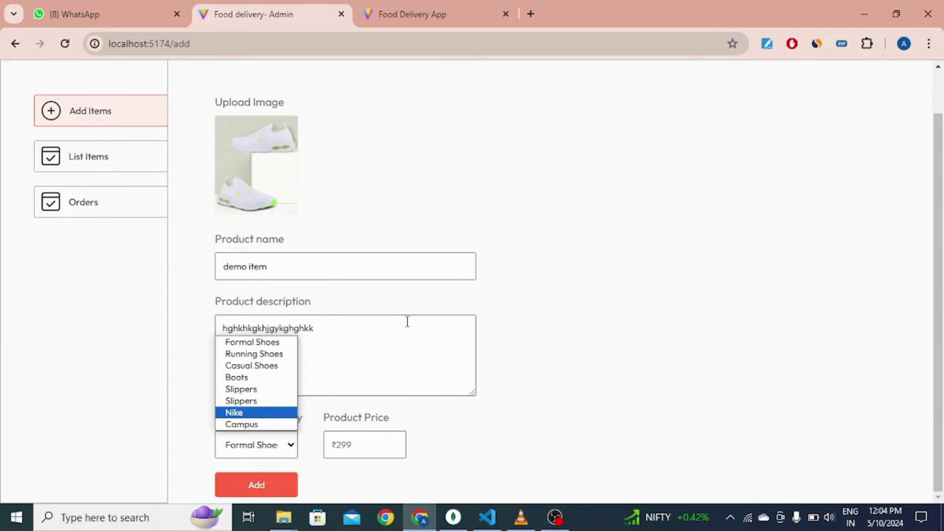
left_click(277, 382)
left_click(328, 445)
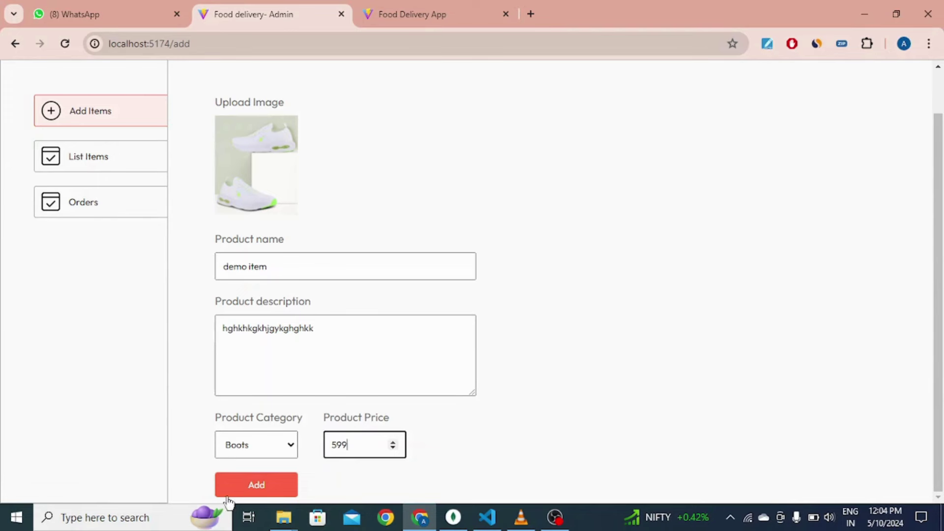
left_click(252, 488)
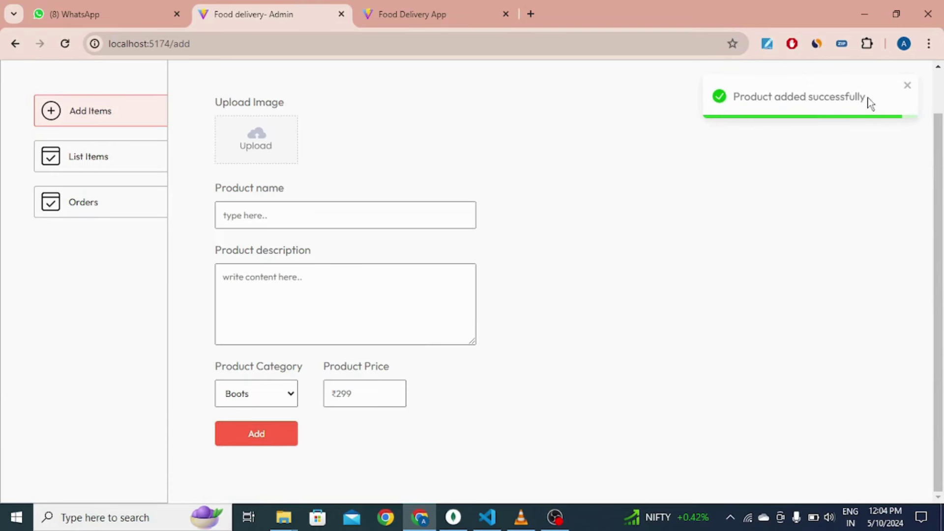
left_click(432, 13)
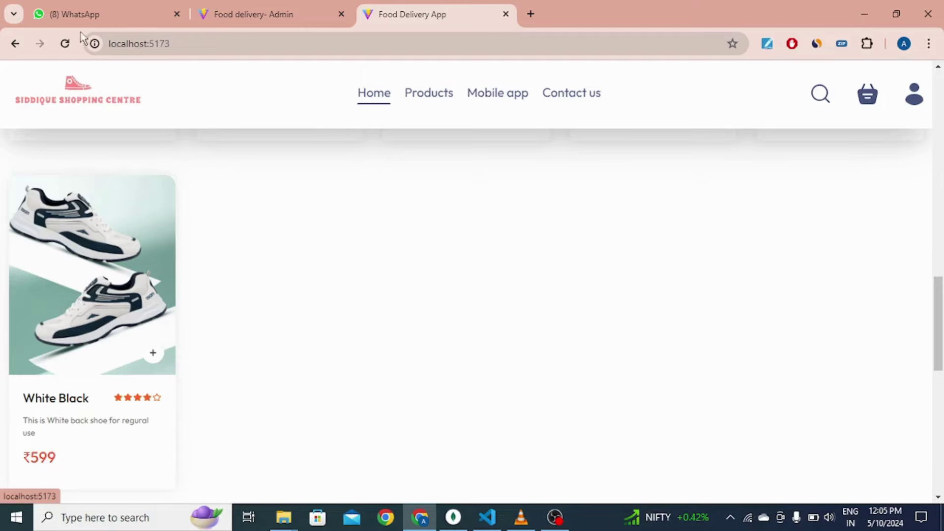
Step: Reload the store and locate the new demo item card priced ₹599
left_click(65, 43)
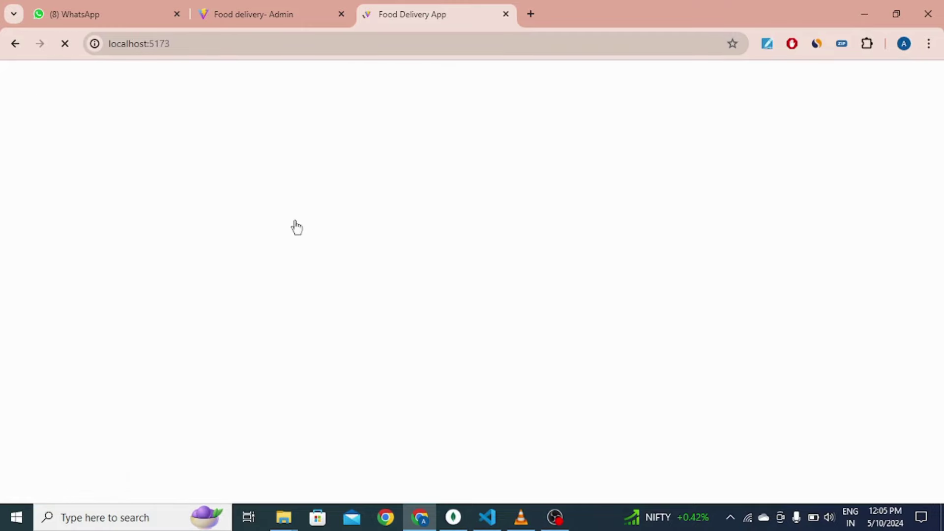
scroll(377, 296, "down", 20)
scroll(323, 298, "up", 10)
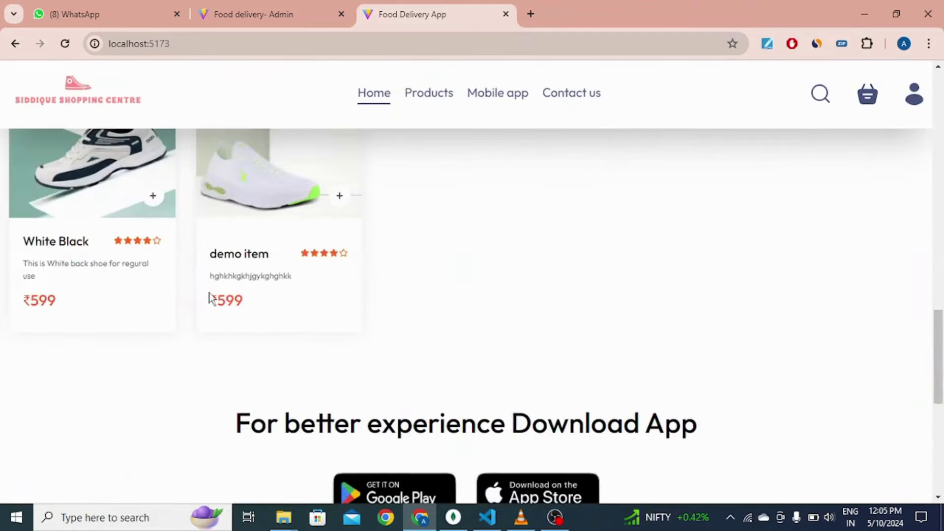
scroll(443, 284, "up", 1)
scroll(295, 206, "up", 1)
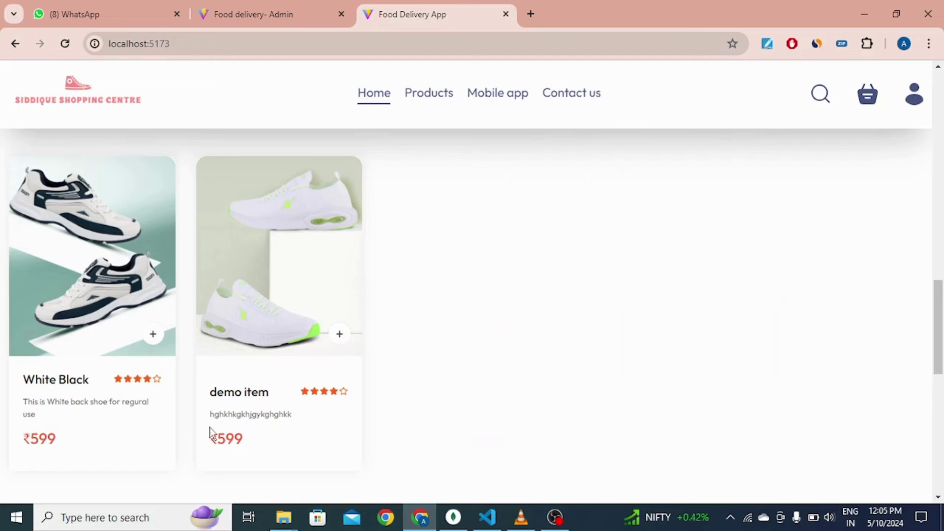
left_click_drag(212, 432, 379, 432)
left_click(380, 433)
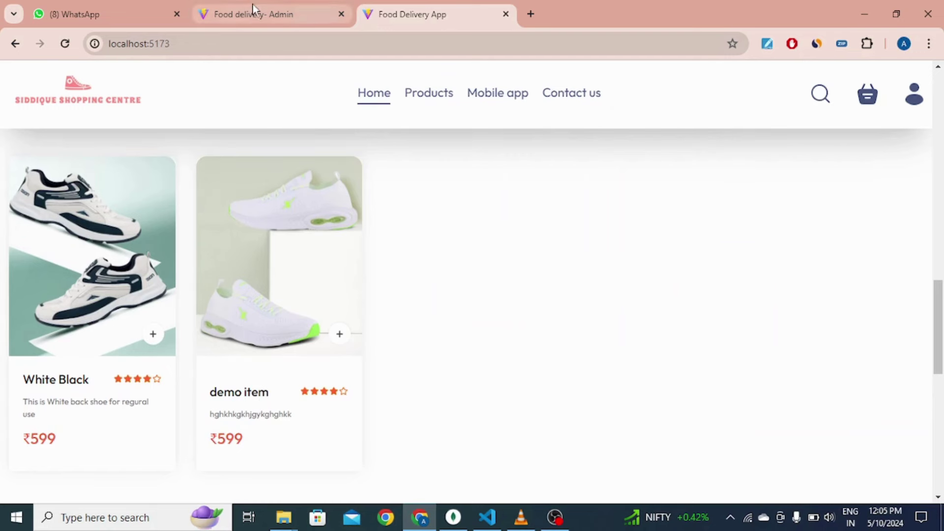
Step: Confirm the admin List Items page shows demo item under Boots
left_click(256, 13)
left_click(93, 159)
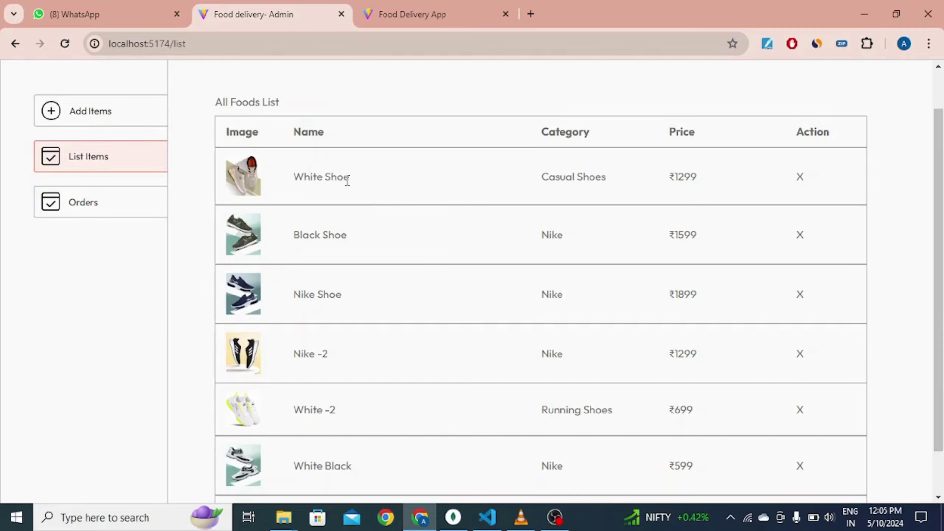
scroll(447, 182, "down", 1)
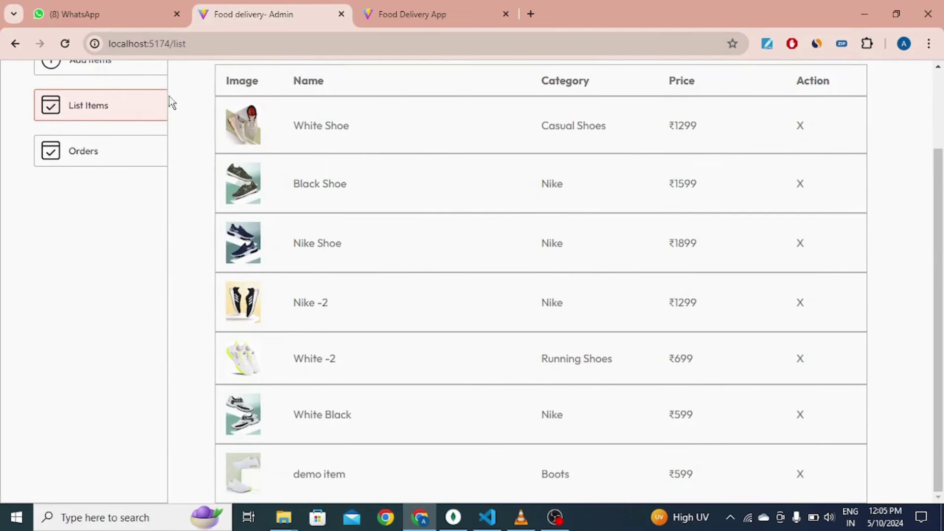
scroll(87, 126, "up", 2)
left_click(86, 162)
left_click(118, 209)
scroll(488, 216, "down", 1)
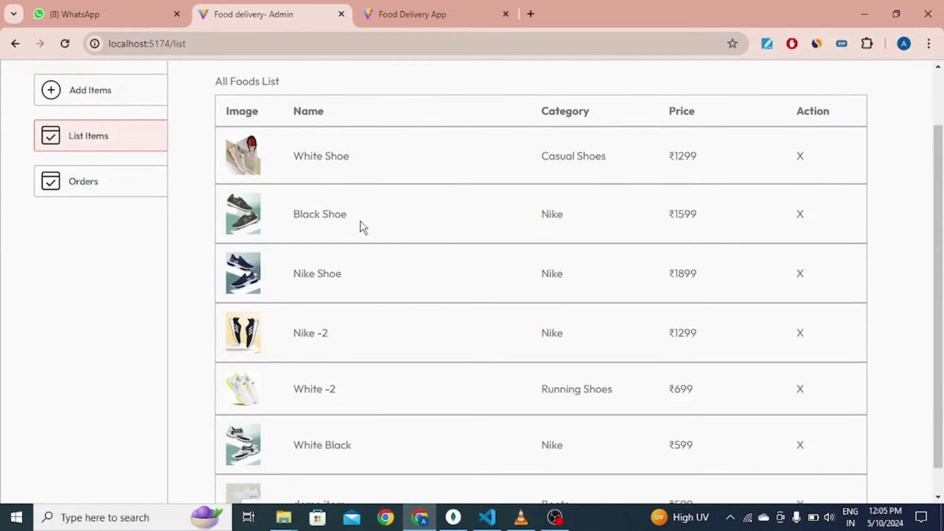
scroll(357, 226, "down", 1)
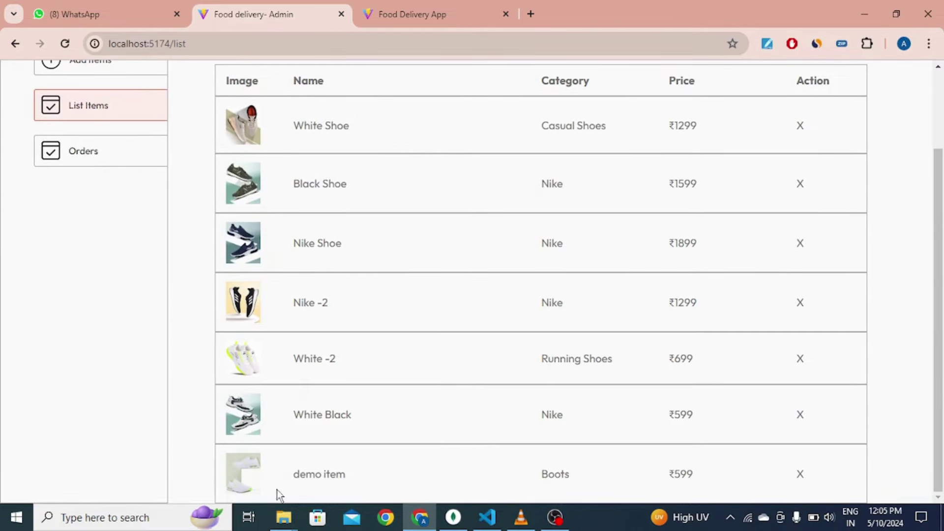
left_click_drag(292, 480, 541, 487)
left_click(550, 470)
left_click(451, 10)
Step: Scroll the storefront, then check demo item's Boots category in the admin product list
scroll(230, 259, "up", 10)
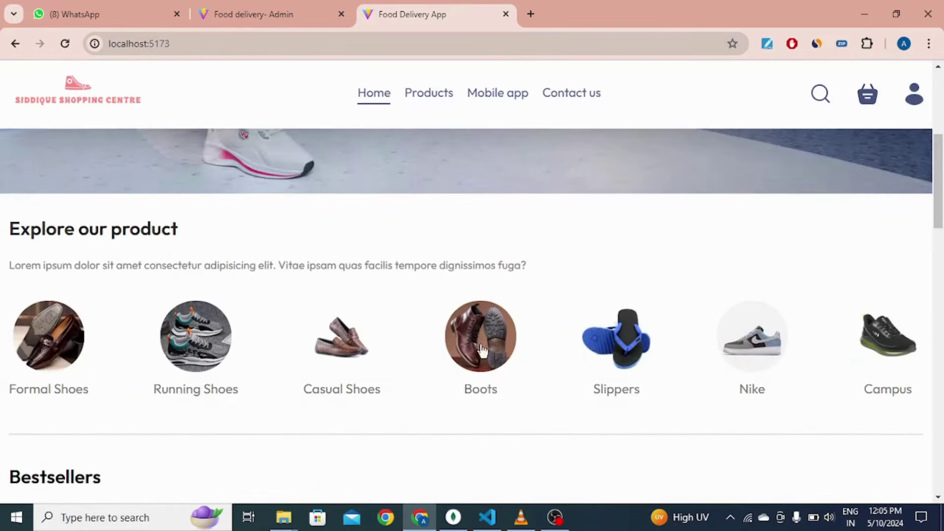
scroll(419, 327, "down", 4)
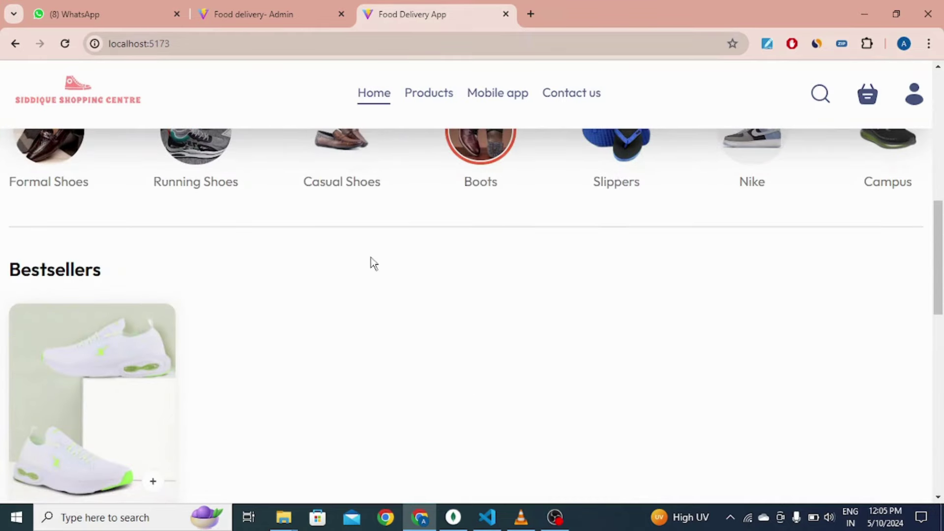
scroll(135, 249, "down", 3)
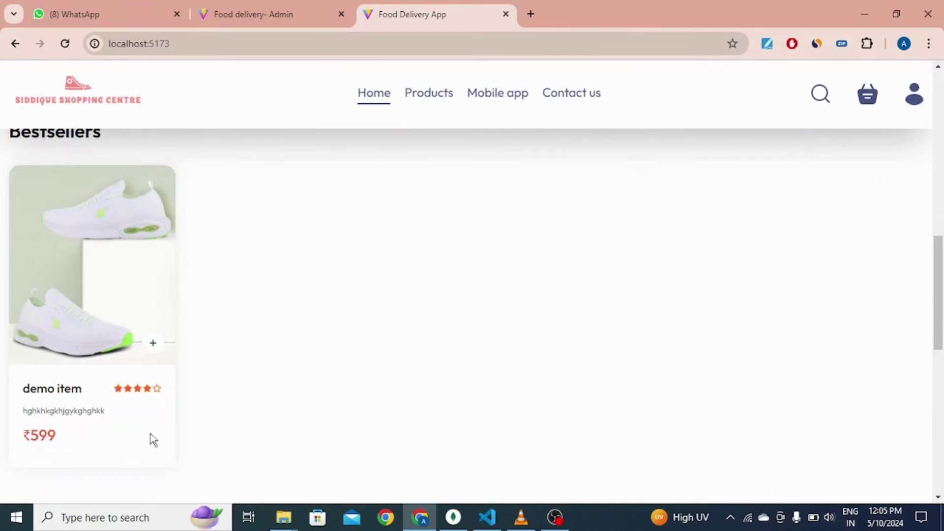
left_click(291, 6)
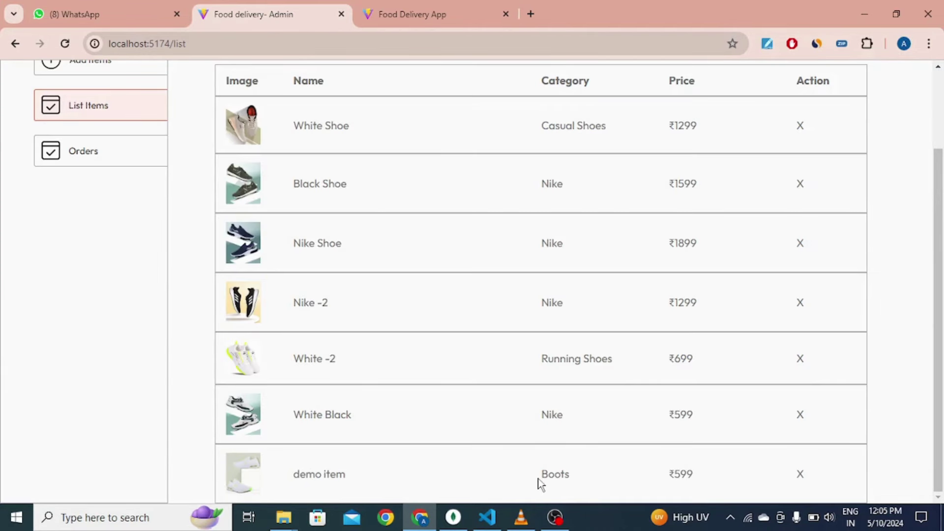
left_click_drag(538, 479, 575, 481)
Step: Delete the demo item from the admin product list and reload the store
left_click(394, 14)
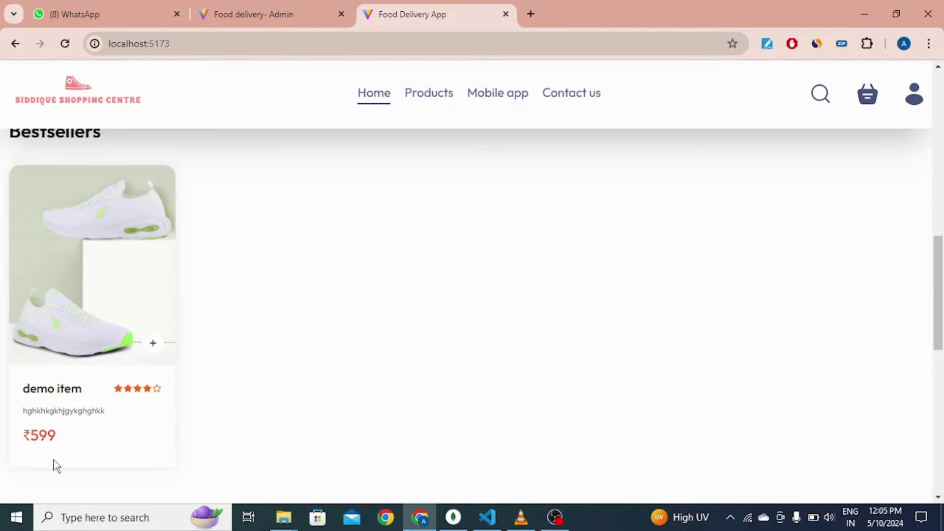
left_click(295, 15)
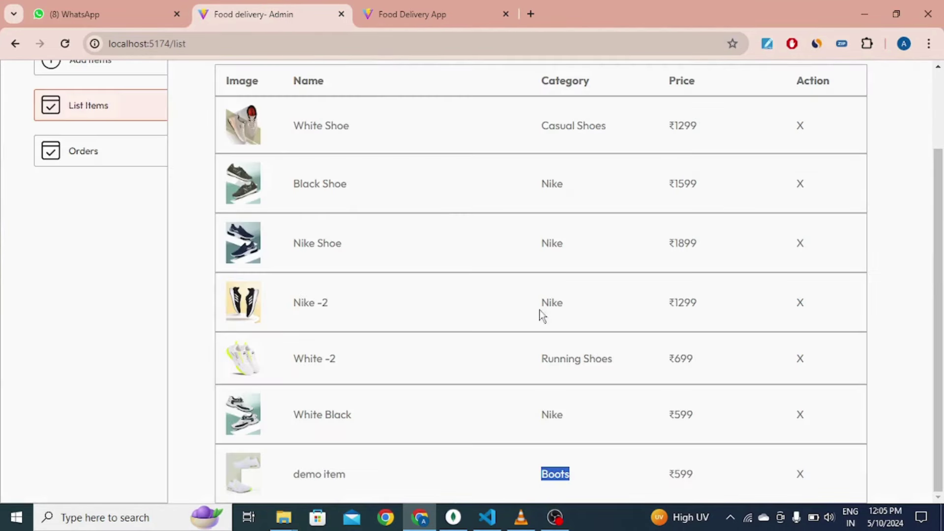
left_click(800, 475)
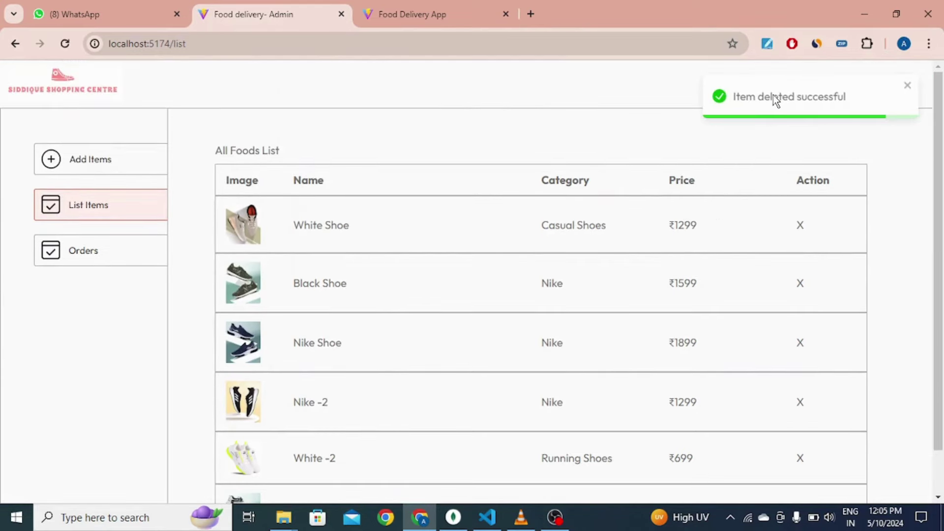
left_click(430, 5)
left_click(65, 45)
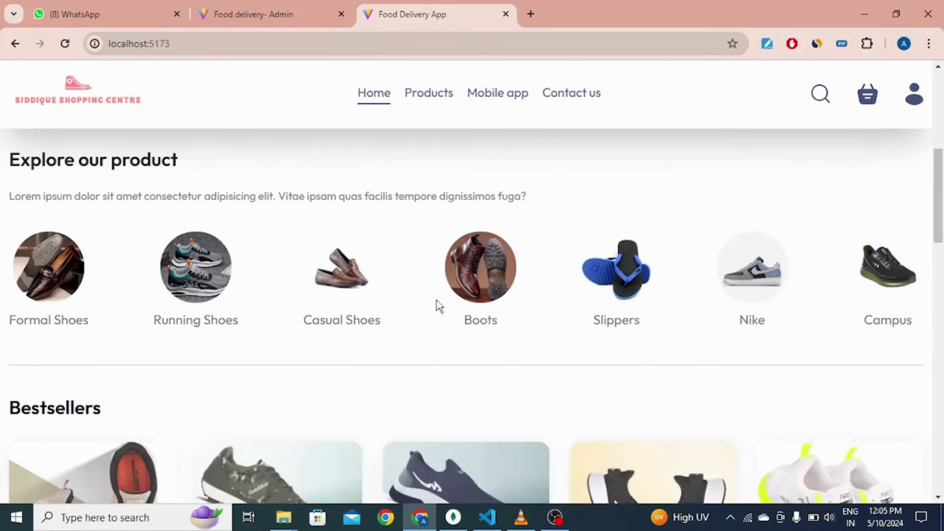
Step: Filter the store to Boots, finding no products, and compare with the admin list
left_click(482, 275)
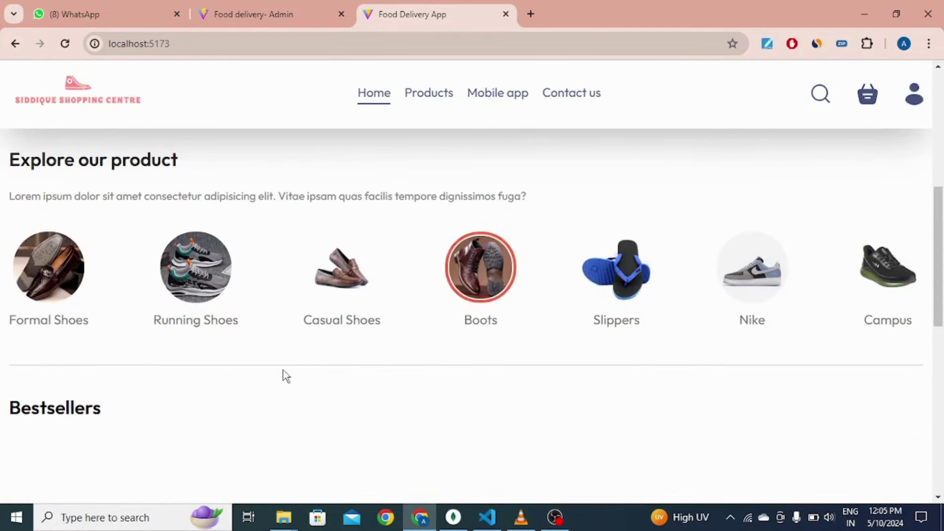
scroll(113, 386, "down", 4)
left_click(239, 10)
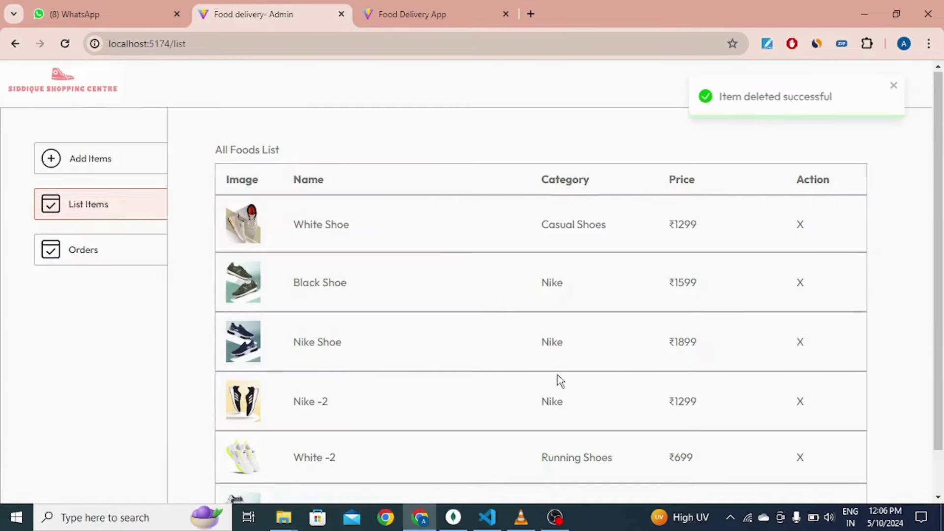
scroll(563, 418, "down", 1)
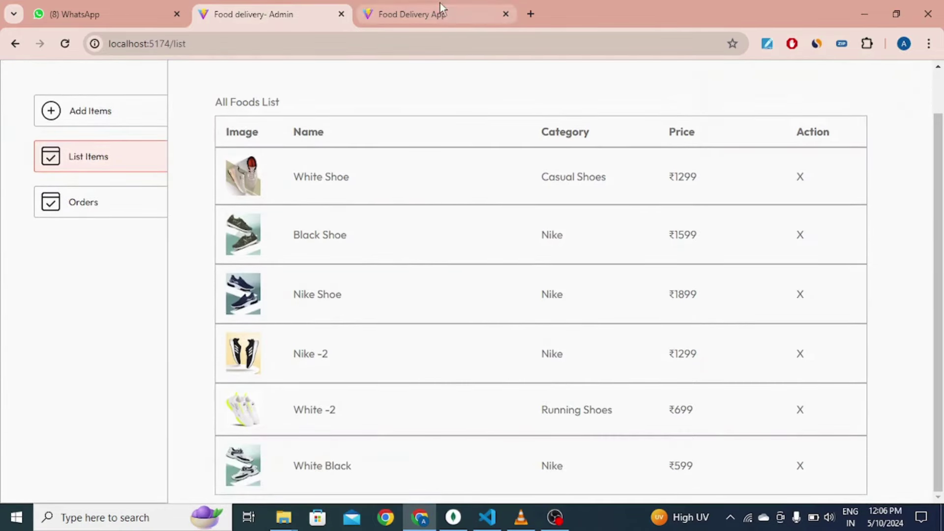
left_click(440, 12)
scroll(504, 276, "up", 5)
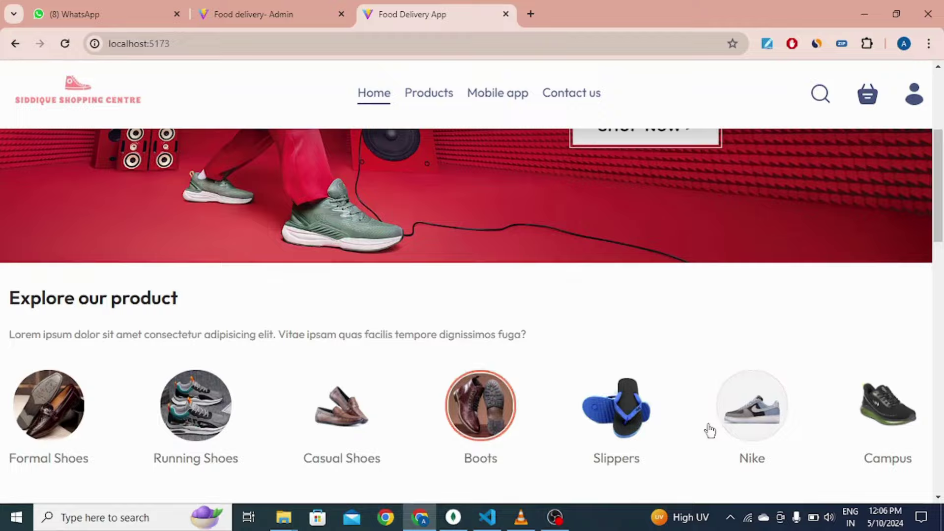
Step: Filter bestsellers to Nike, scroll through them, and open Orders from the profile menu
left_click(748, 439)
scroll(329, 267, "down", 5)
scroll(552, 394, "down", 4)
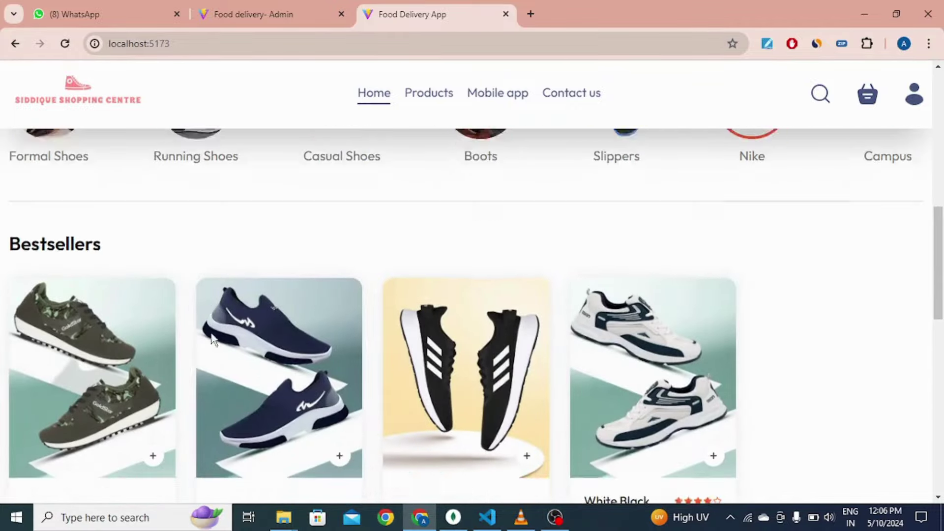
scroll(674, 402, "up", 1)
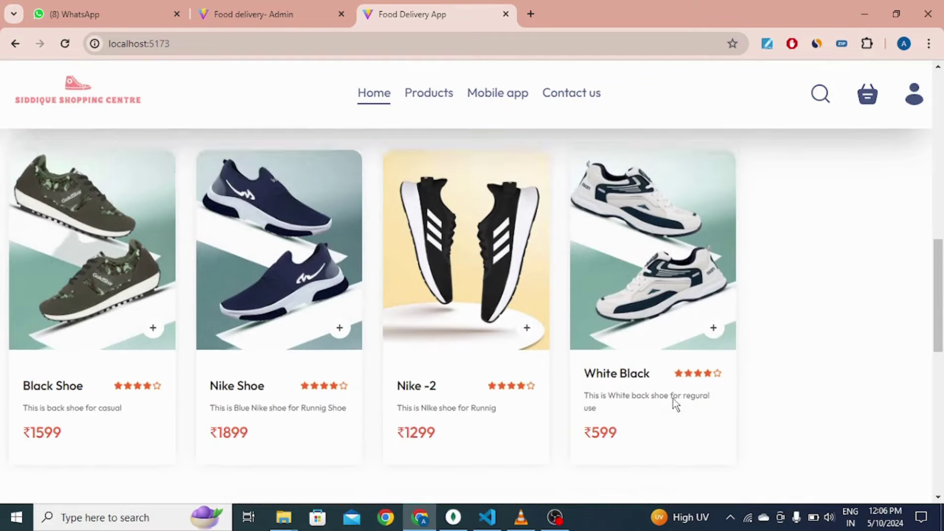
scroll(329, 227, "up", 8)
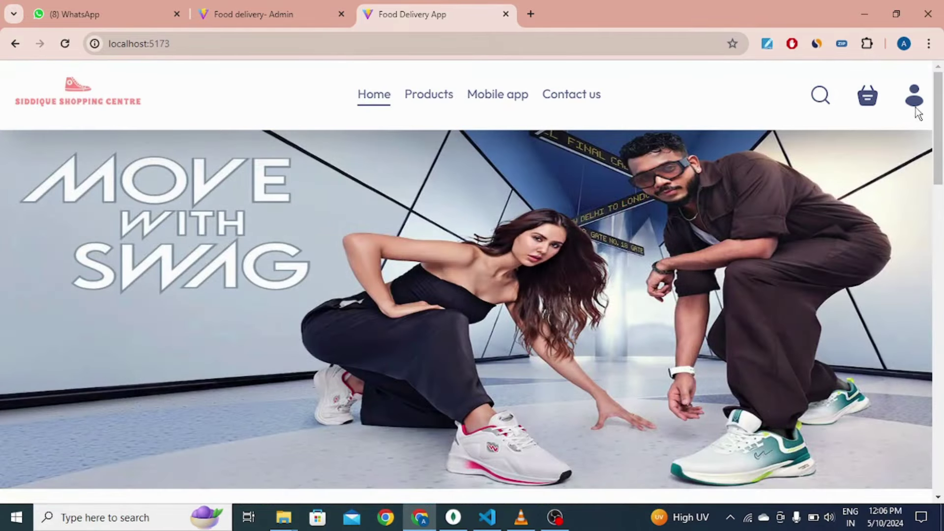
mouse_move(919, 106)
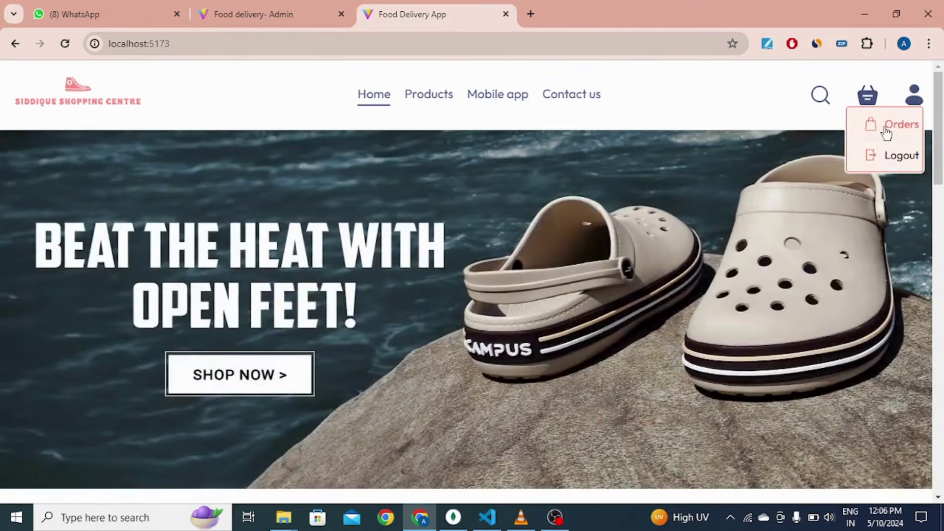
left_click(889, 125)
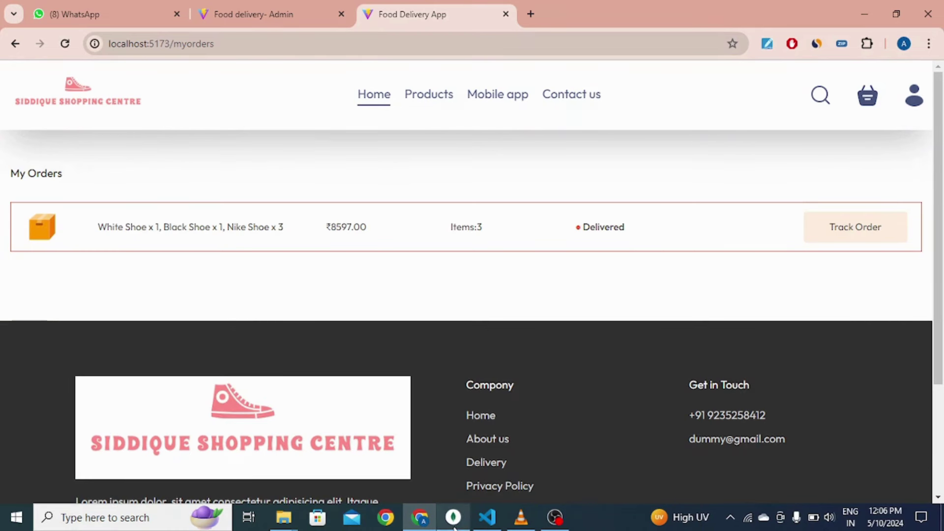
Step: Check the delivery-App orders collection in MongoDB Compass, then return to My Orders in Chrome
mouse_move(454, 523)
left_click(443, 433)
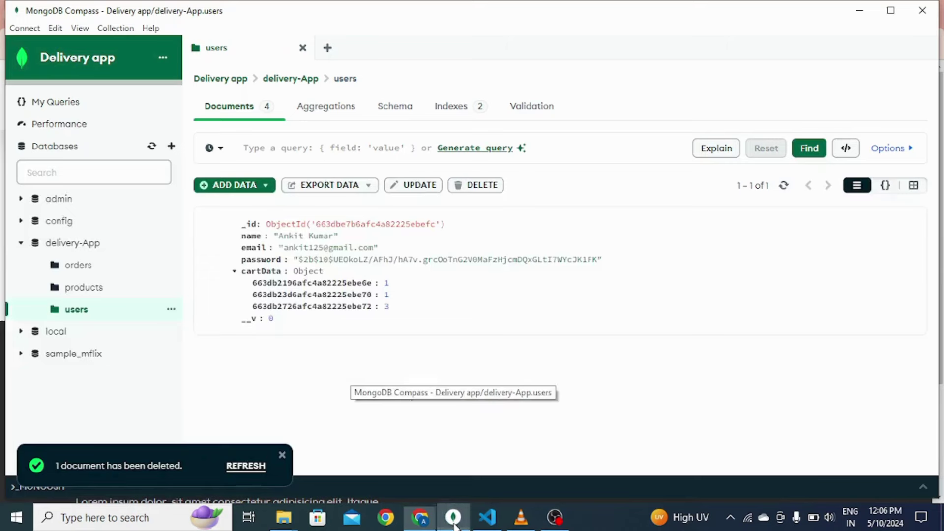
left_click(76, 265)
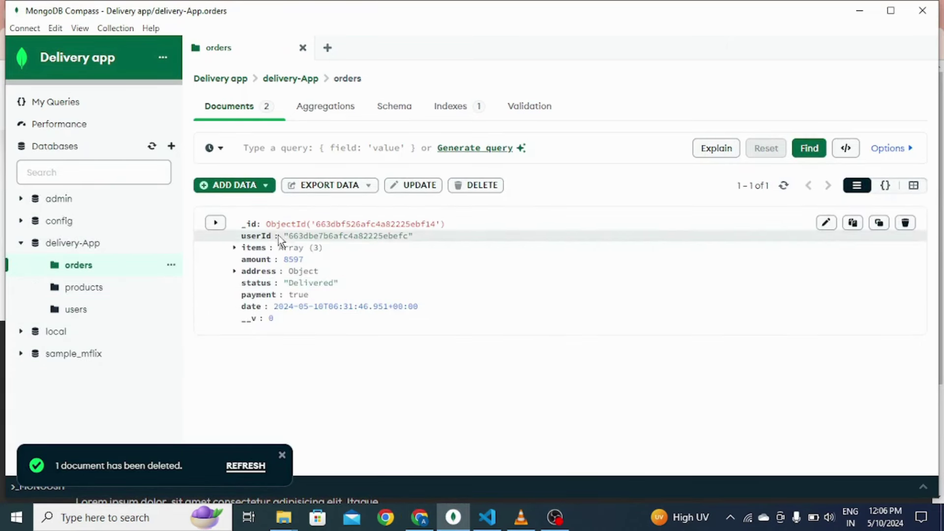
left_click(419, 518)
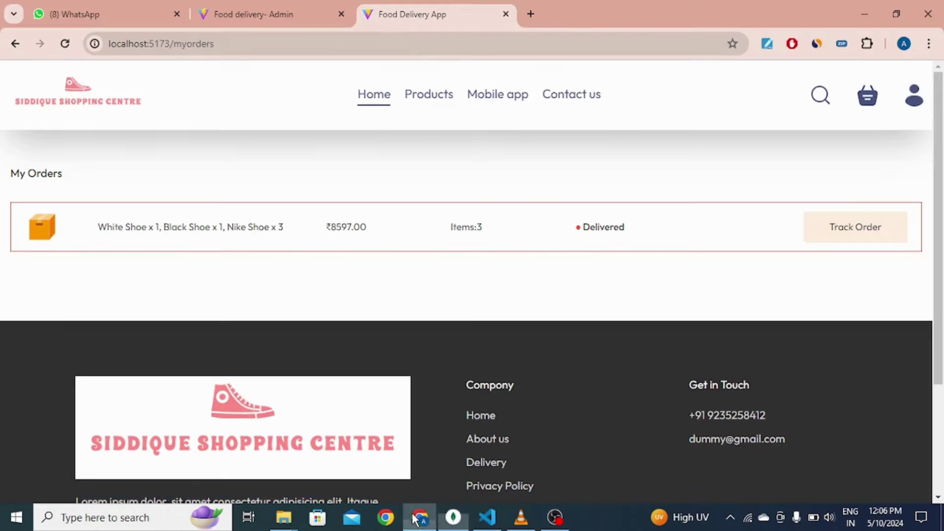
Step: Delete the delivered ₹8597 order from the admin Order Page
left_click(250, 14)
left_click(127, 203)
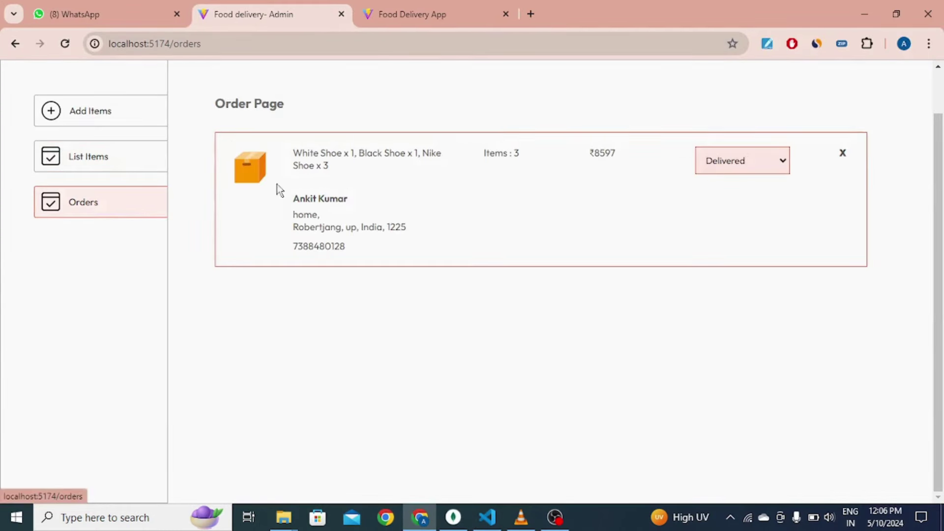
left_click(842, 153)
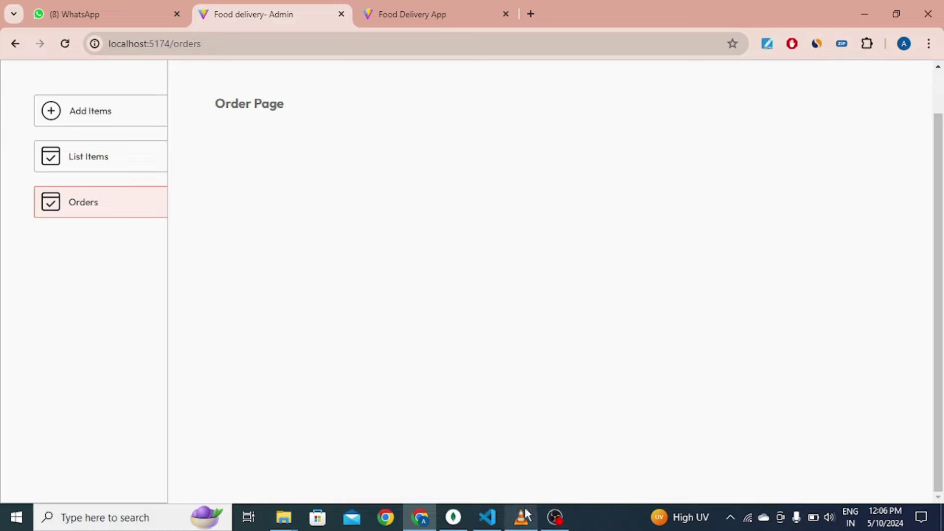
Step: Refresh the orders collection in MongoDB Compass to confirm no documents remain
mouse_move(483, 521)
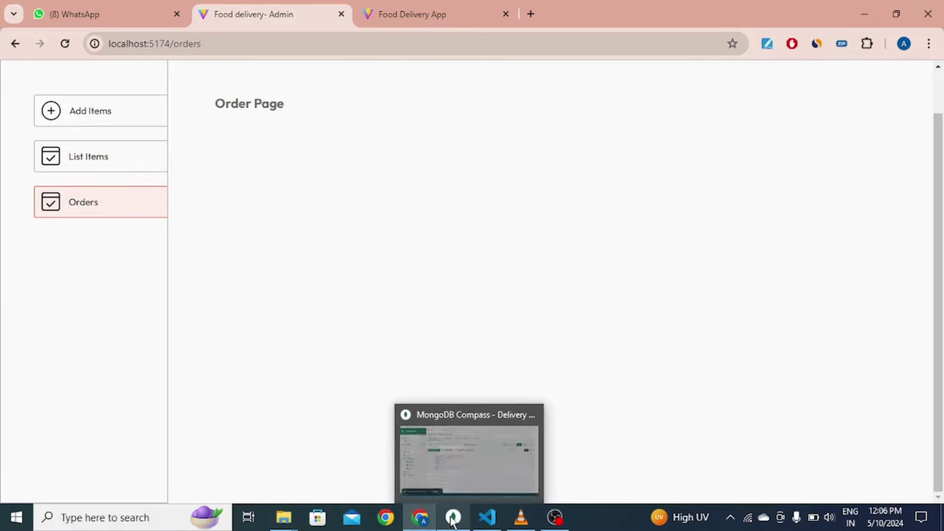
left_click(454, 517)
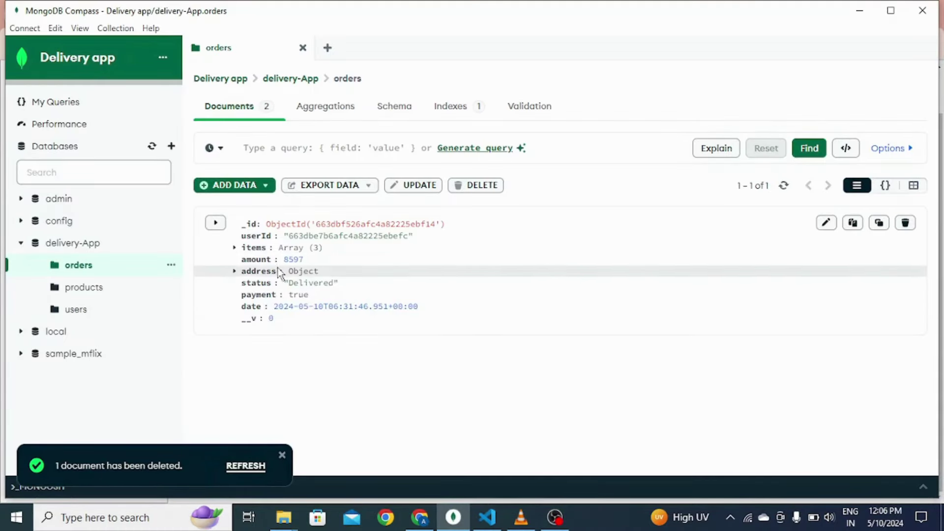
left_click(785, 187)
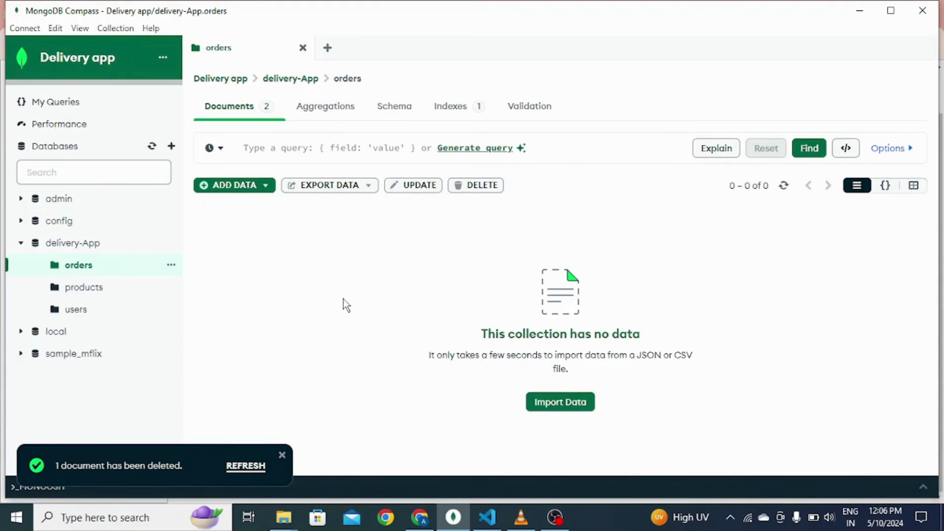
Step: Reload My Orders in the store and confirm it lists no orders, only 0
left_click(860, 10)
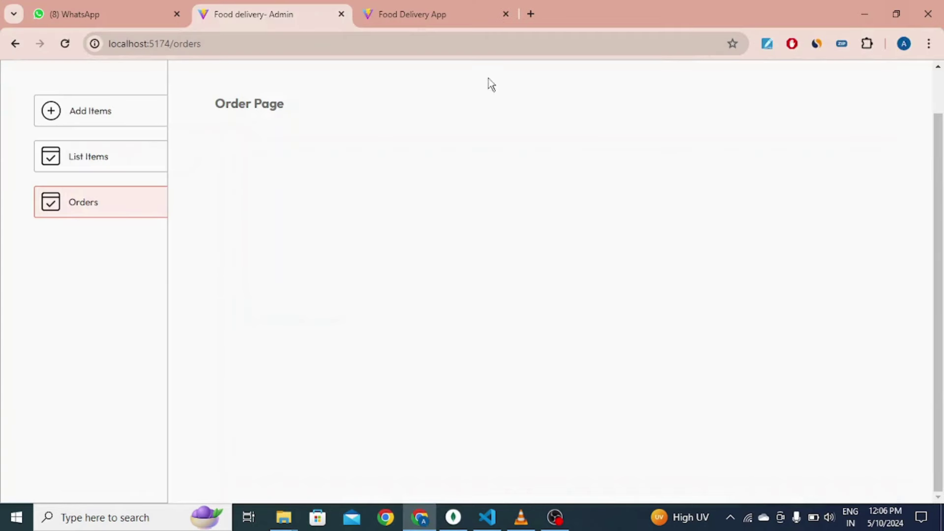
left_click(407, 7)
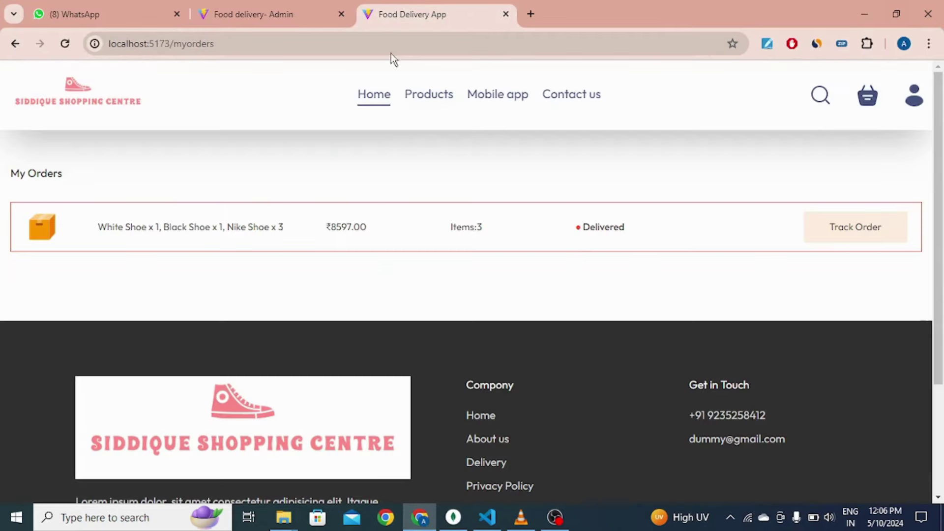
left_click(868, 229)
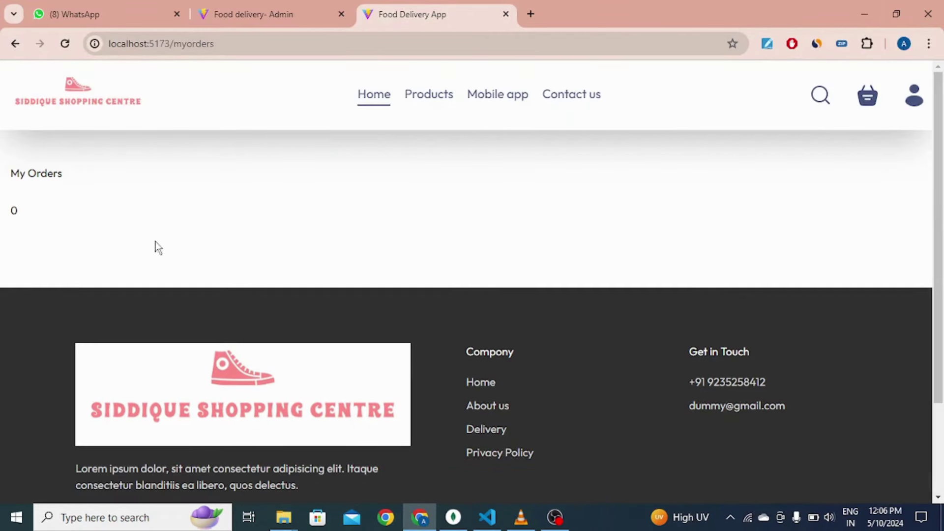
left_click_drag(17, 211, 1, 211)
left_click(49, 200)
Step: Return to the shop home page and log out of the account
left_click(110, 107)
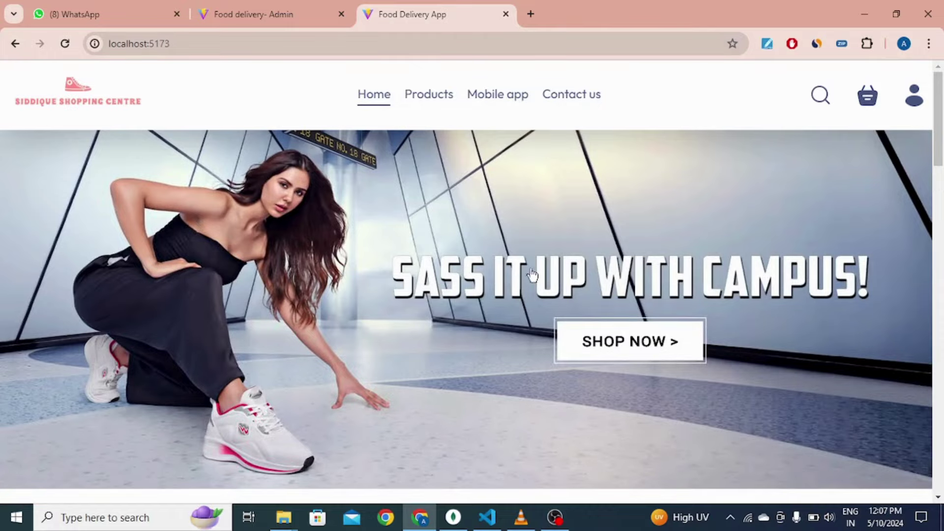
scroll(533, 275, "down", 6)
scroll(518, 284, "up", 6)
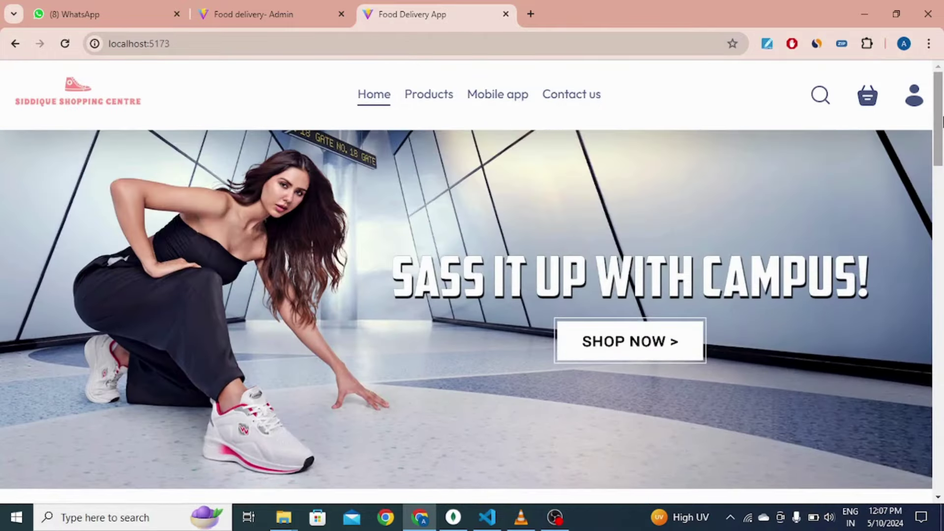
mouse_move(916, 104)
left_click(892, 163)
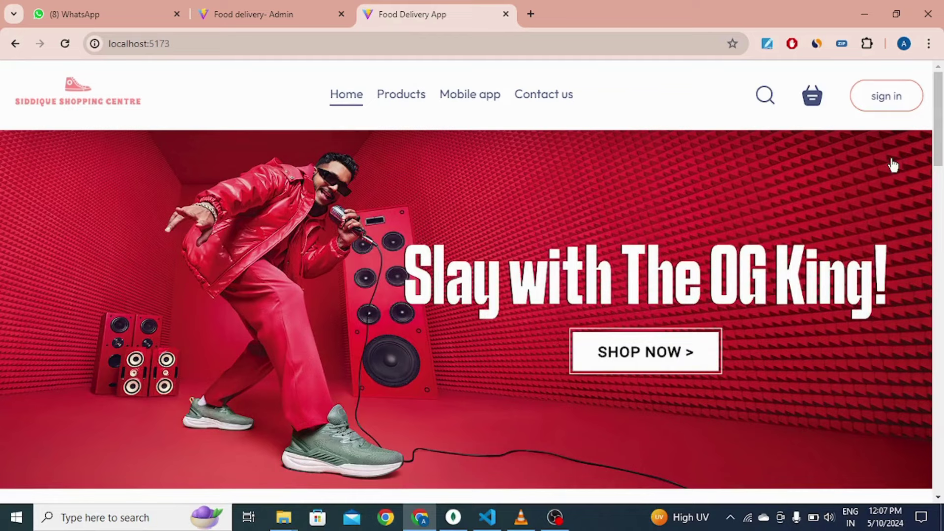
left_click(873, 101)
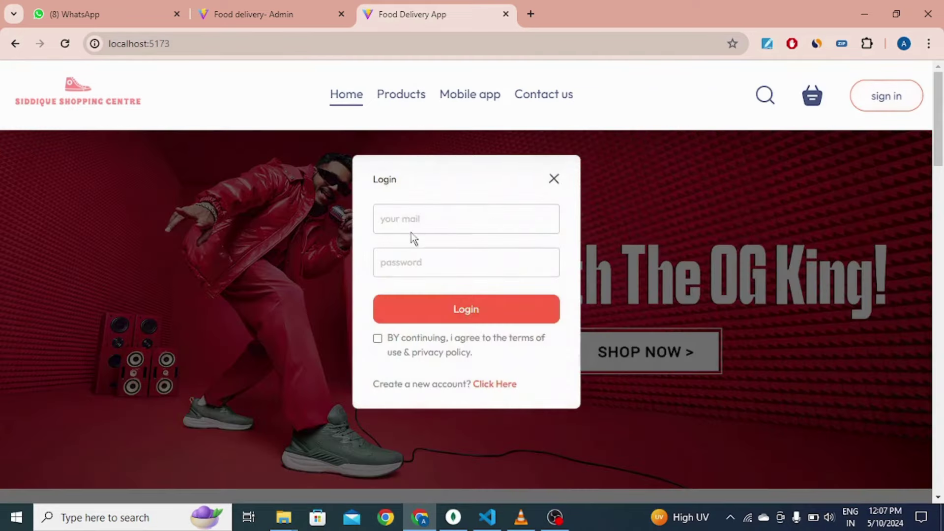
left_click(412, 218)
left_click(487, 279)
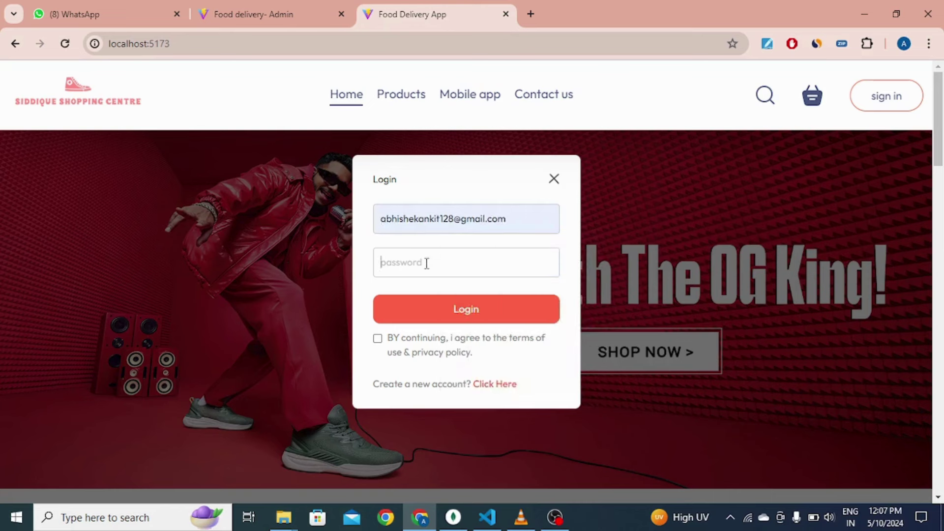
left_click(427, 263)
type("12345")
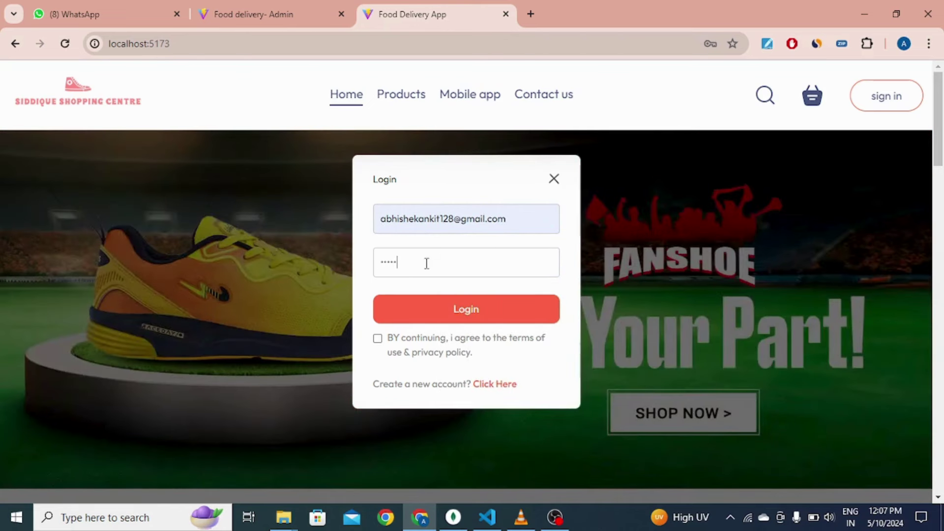
left_click(377, 339)
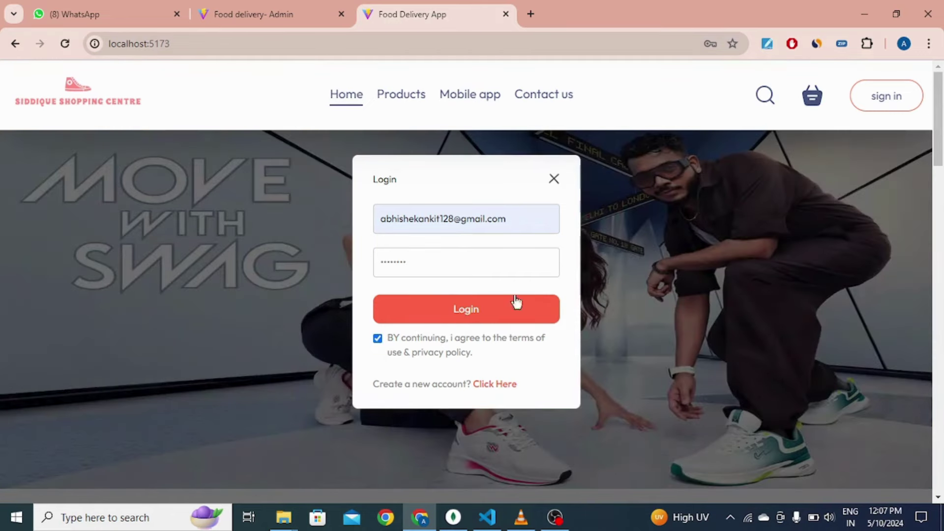
left_click(468, 315)
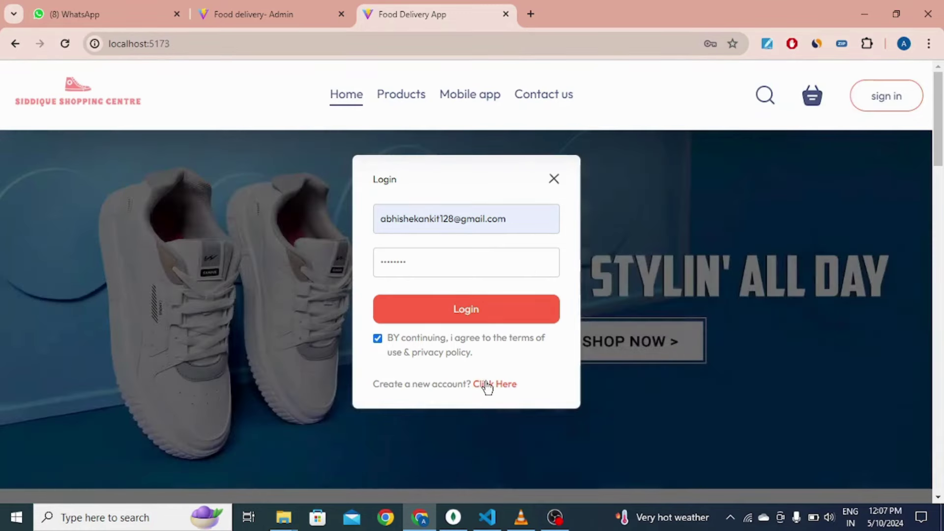
left_click(484, 384)
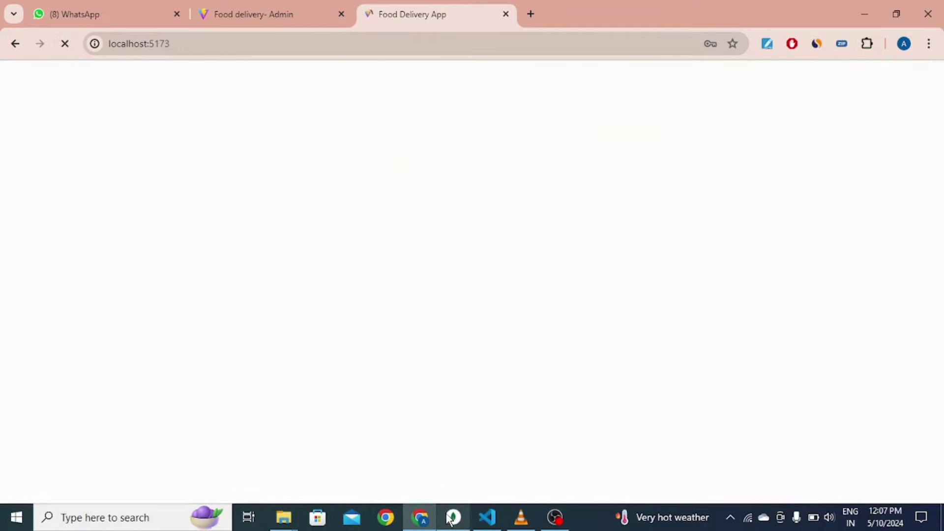
left_click(454, 517)
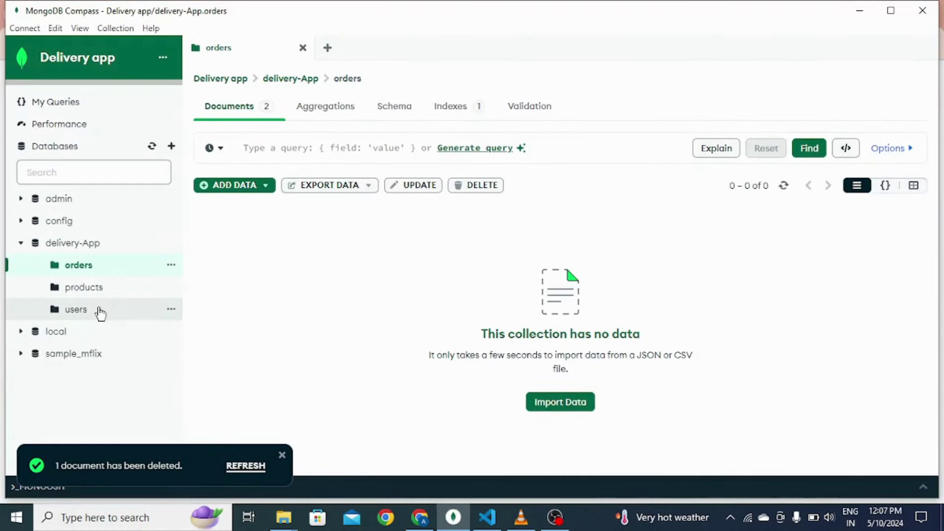
Step: Open the delivery-App users collection and select the single user's e-mail value for editing
left_click(97, 311)
double_click(329, 248)
triple_click(309, 249)
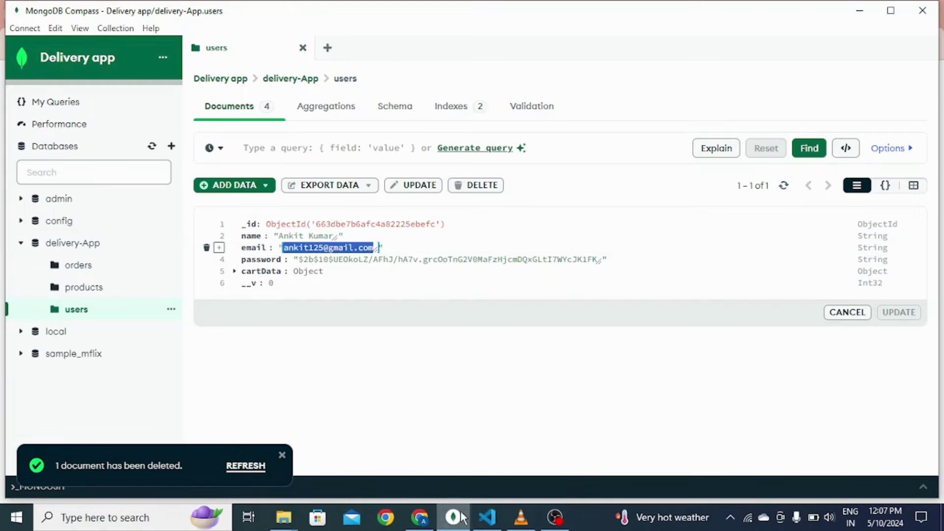
left_click(435, 520)
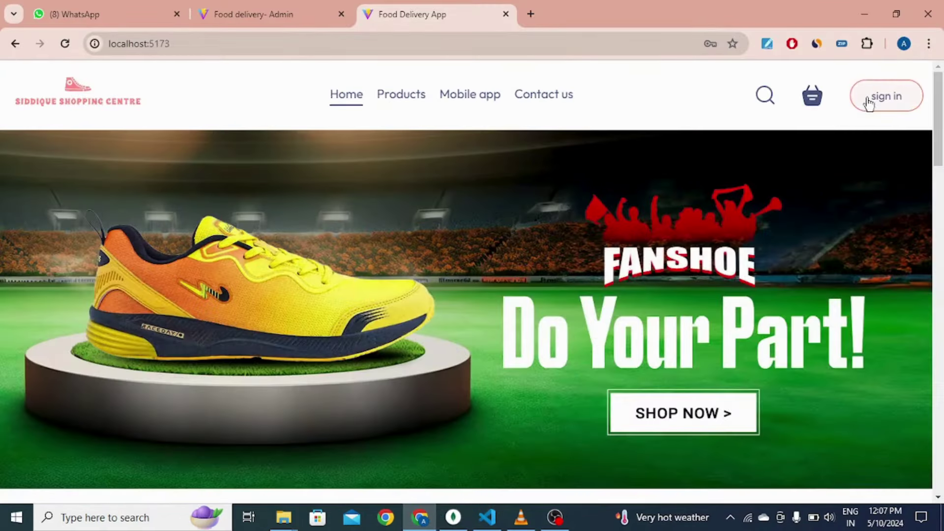
left_click(869, 100)
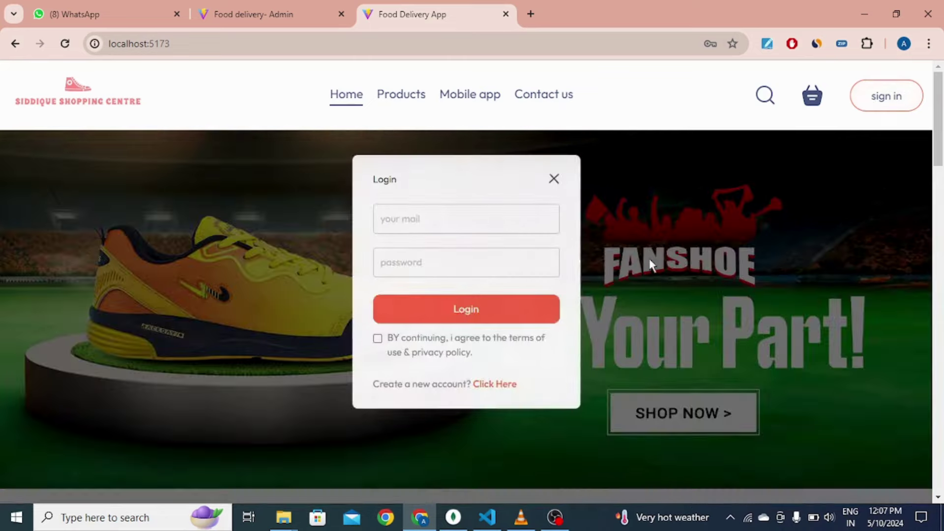
left_click(488, 388)
left_click(459, 194)
left_click(468, 234)
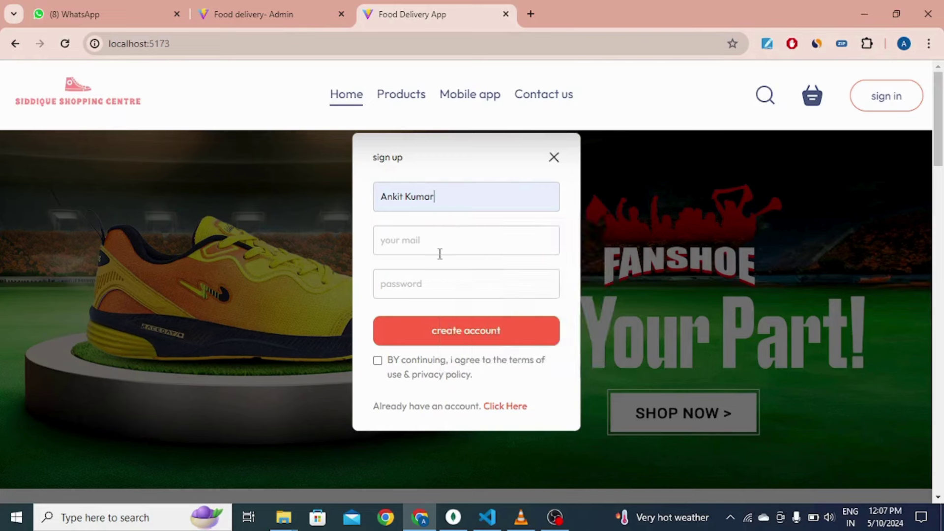
left_click(443, 246)
left_click(489, 303)
left_click(456, 274)
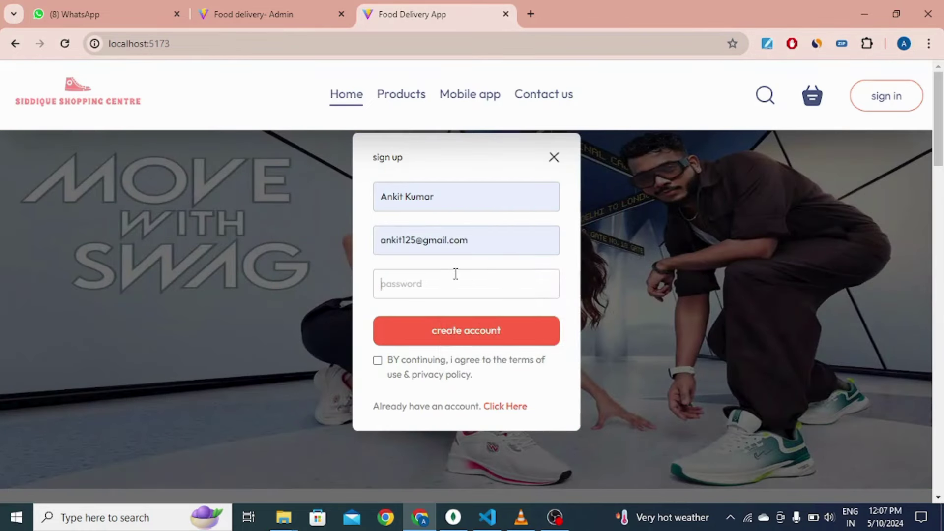
type("12345678")
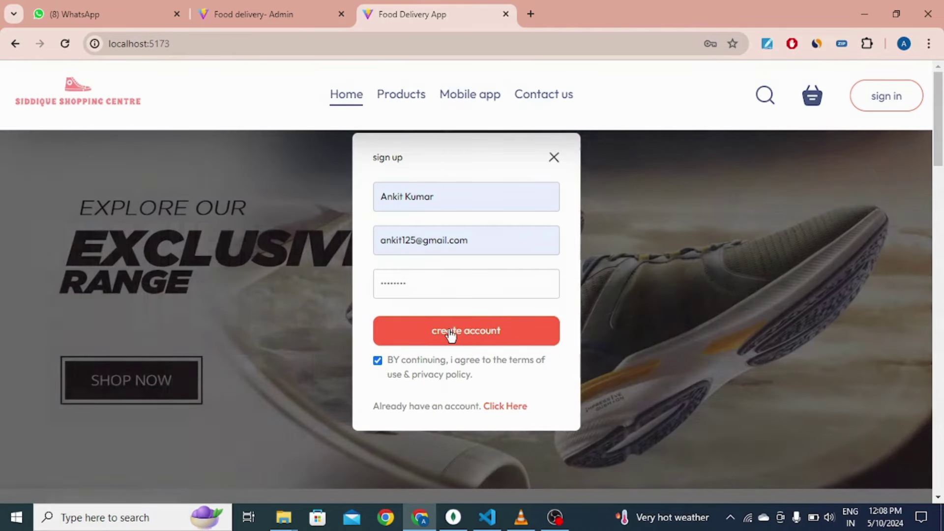
left_click(450, 335)
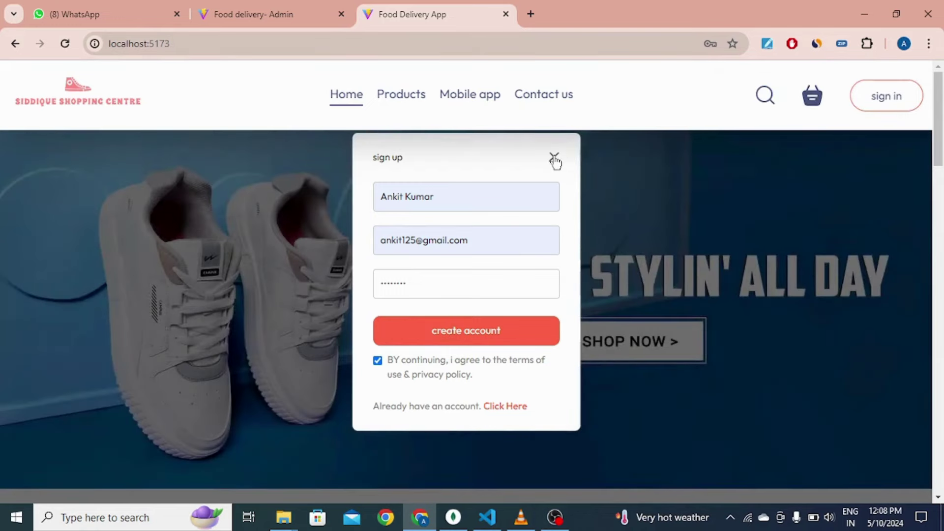
left_click(555, 157)
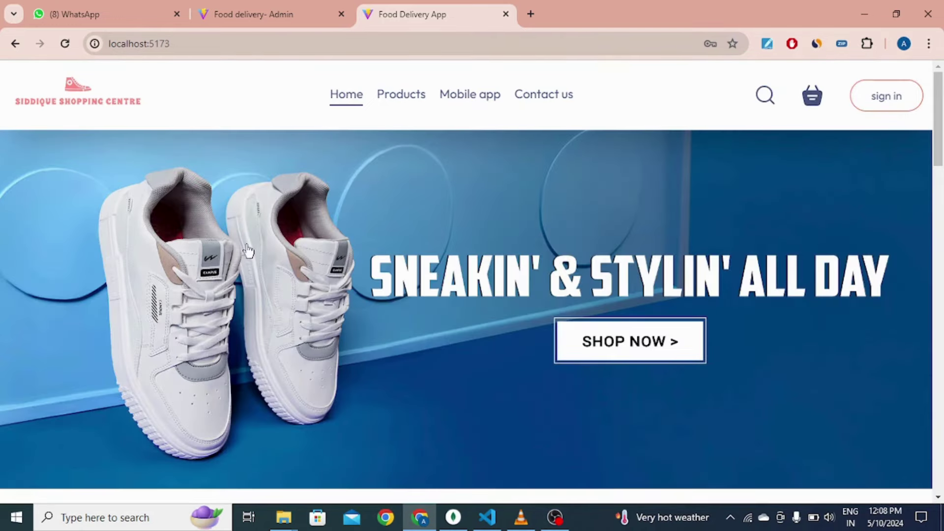
Step: Open DevTools on the store page and preview it at 601 pixels wide
scroll(624, 252, "down", 15)
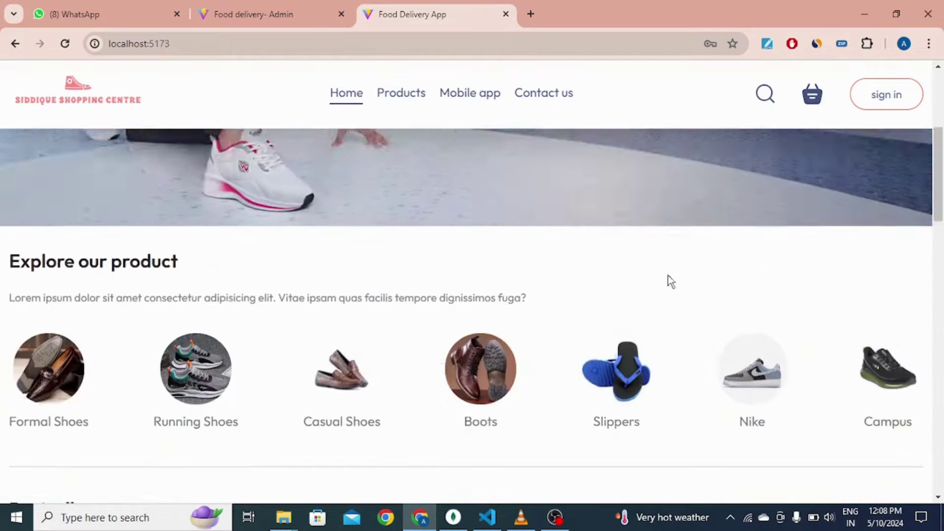
scroll(538, 428, "down", 4)
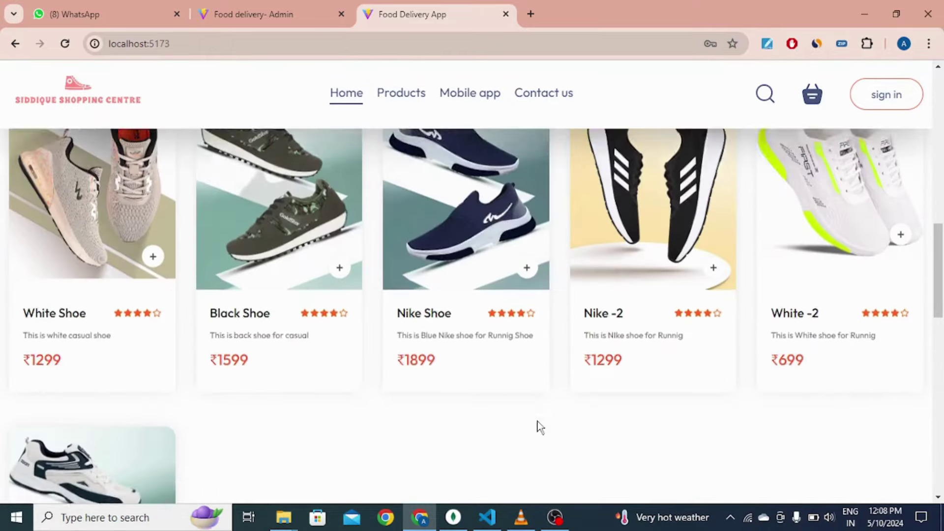
scroll(386, 440, "up", 18)
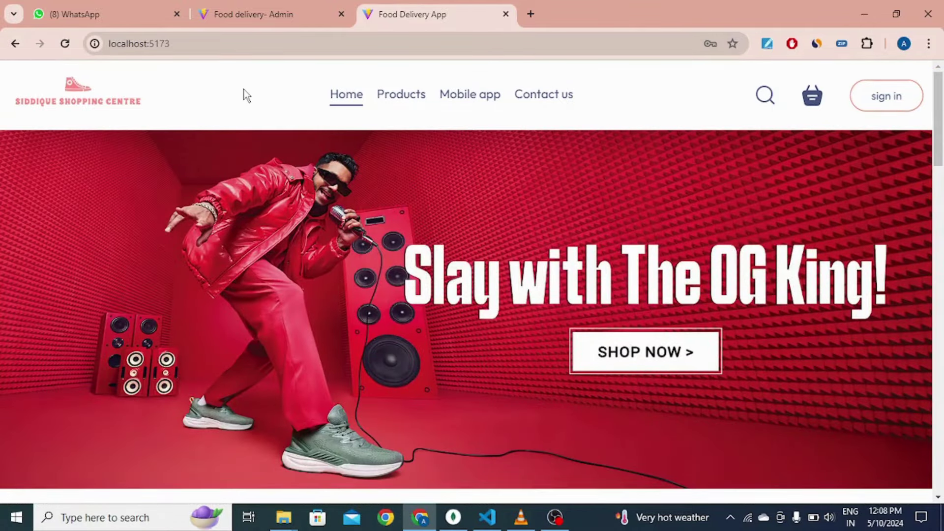
right_click(246, 95)
left_click(315, 452)
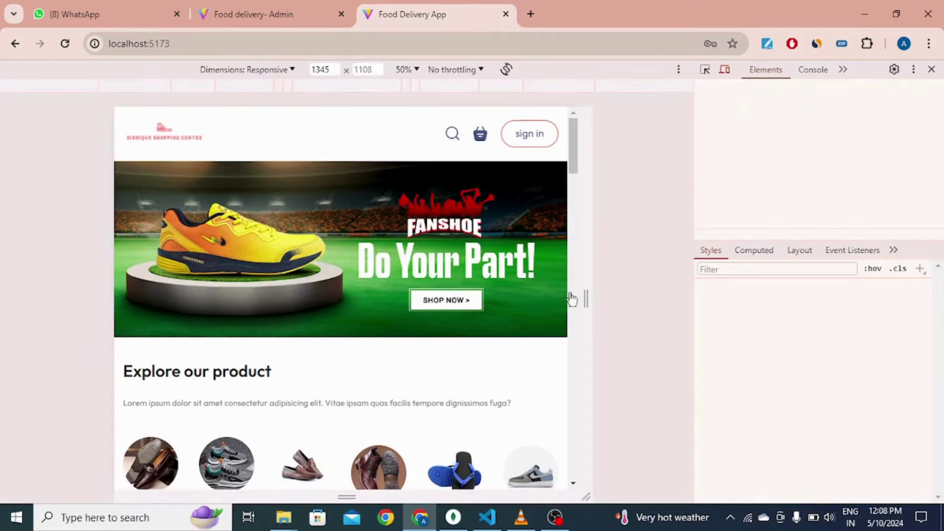
left_click_drag(588, 297, 459, 297)
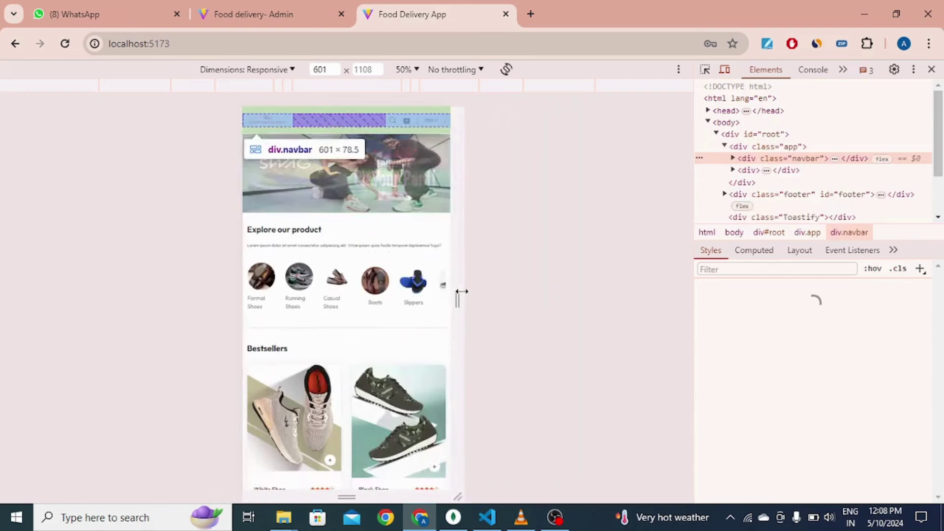
scroll(378, 209, "down", 3)
scroll(378, 209, "down", 10)
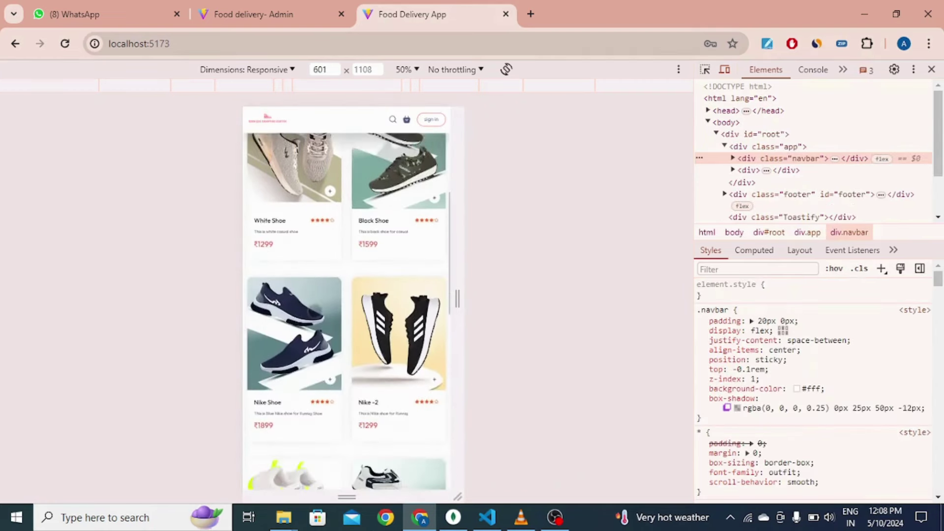
scroll(315, 312, "down", 10)
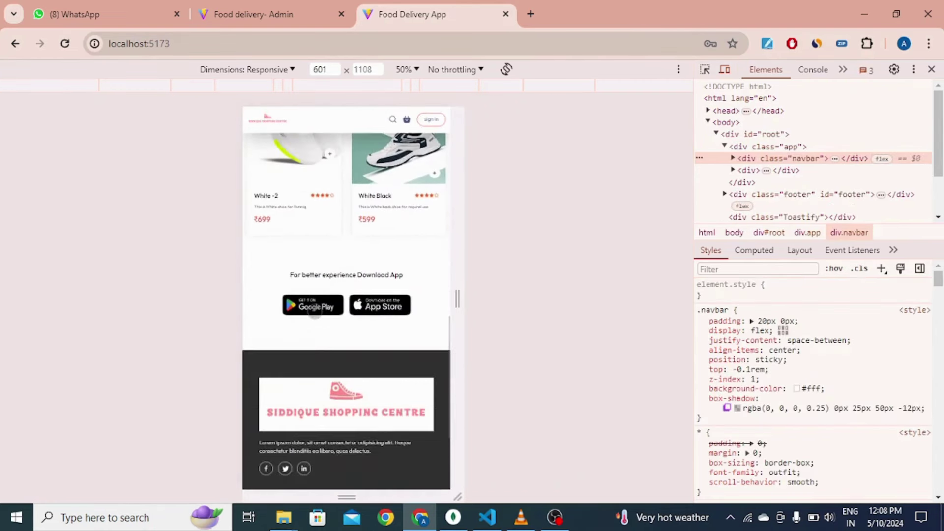
scroll(315, 310, "up", 5)
scroll(315, 309, "up", 10)
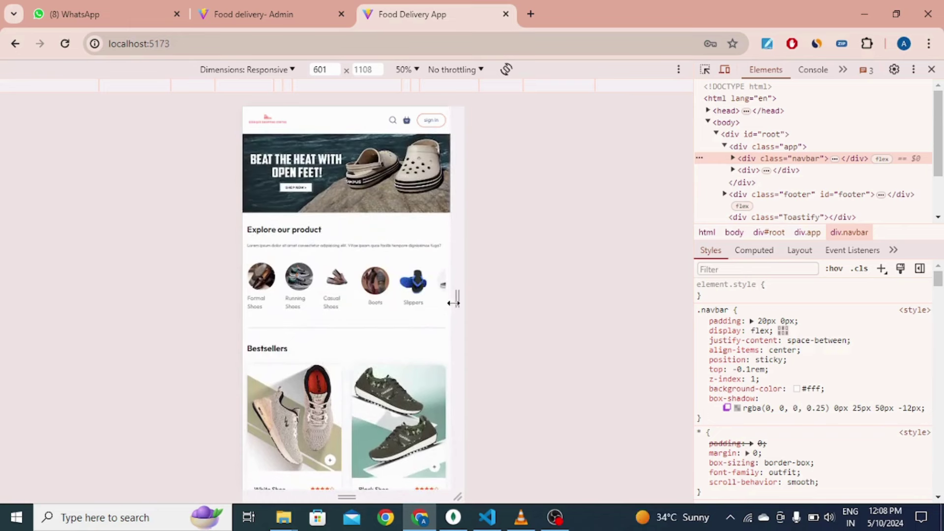
Step: Check the store at phone width, then widen the preview to about 869 pixels
left_click_drag(457, 301, 416, 307)
scroll(332, 307, "down", 15)
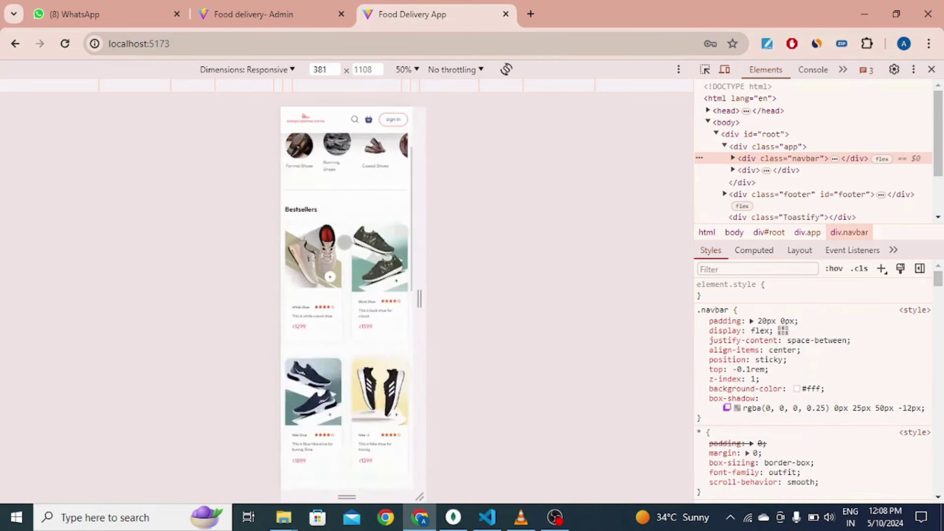
scroll(369, 318, "down", 5)
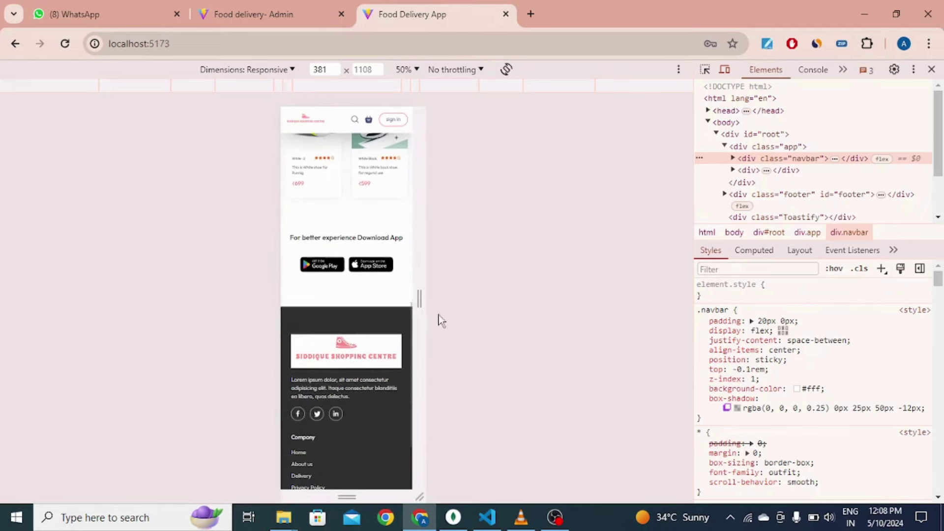
left_click_drag(421, 298, 507, 303)
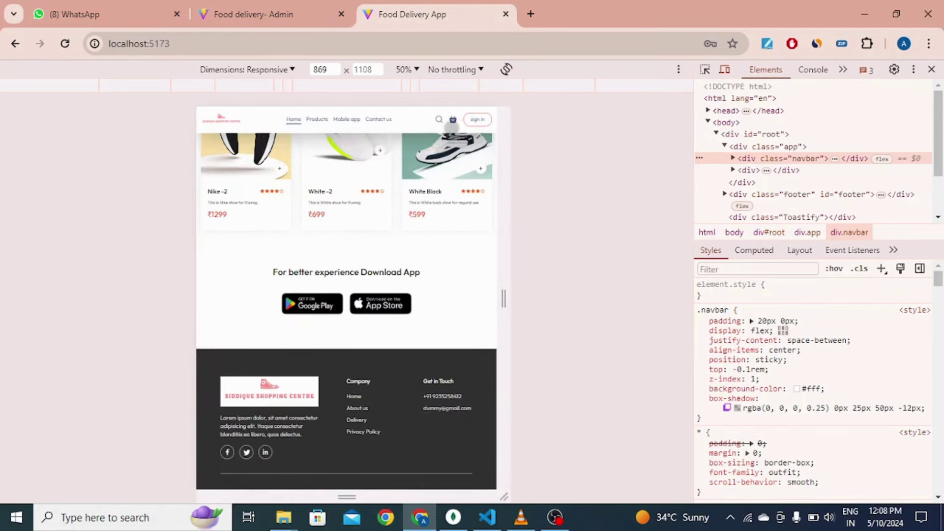
Step: Add two Nike -2 shoes to the cart and view the cart at 525 pixels wide
left_click(278, 168)
left_click(278, 167)
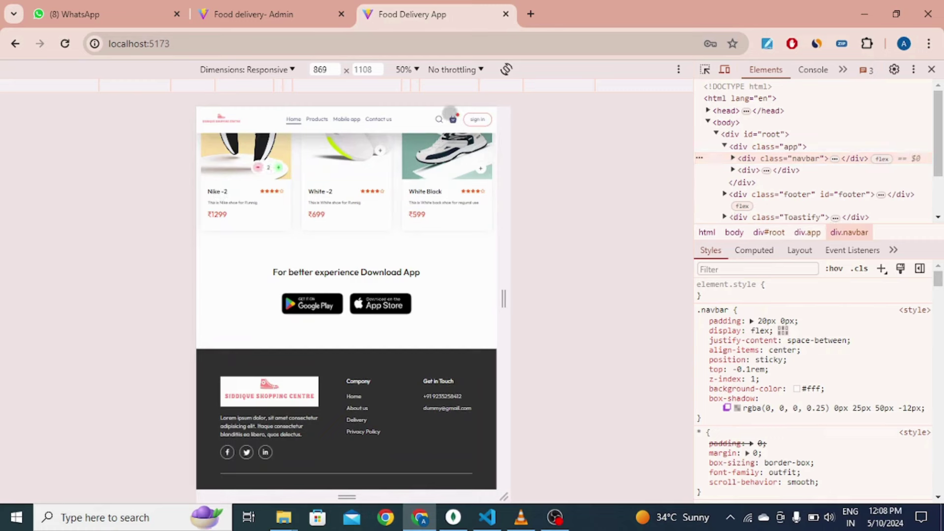
left_click(453, 119)
left_click_drag(504, 302, 444, 298)
scroll(432, 295, "up", 5)
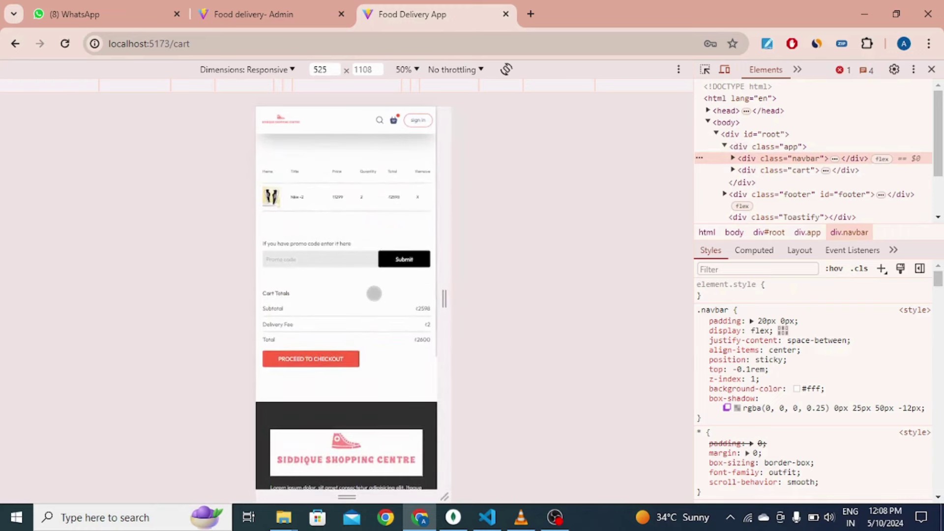
left_click(261, 10)
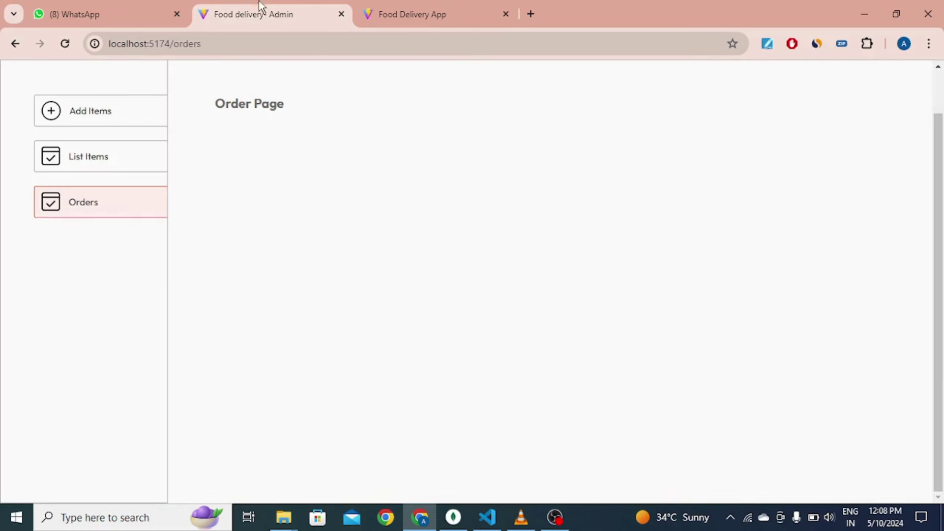
Step: Preview the admin Add Items and List Items pages at 369–509 pixel widths, then close DevTools
right_click(321, 193)
left_click(396, 461)
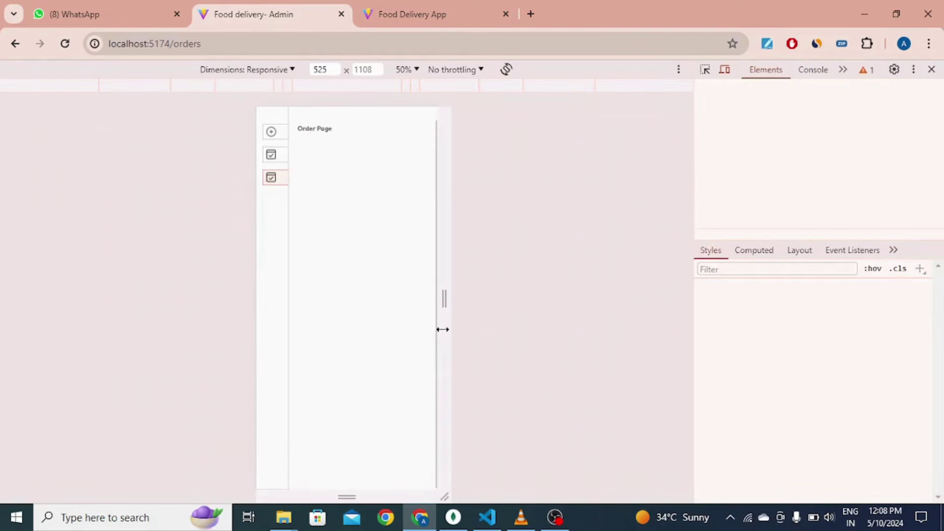
left_click_drag(448, 300, 417, 299)
left_click(213, 135)
left_click(296, 156)
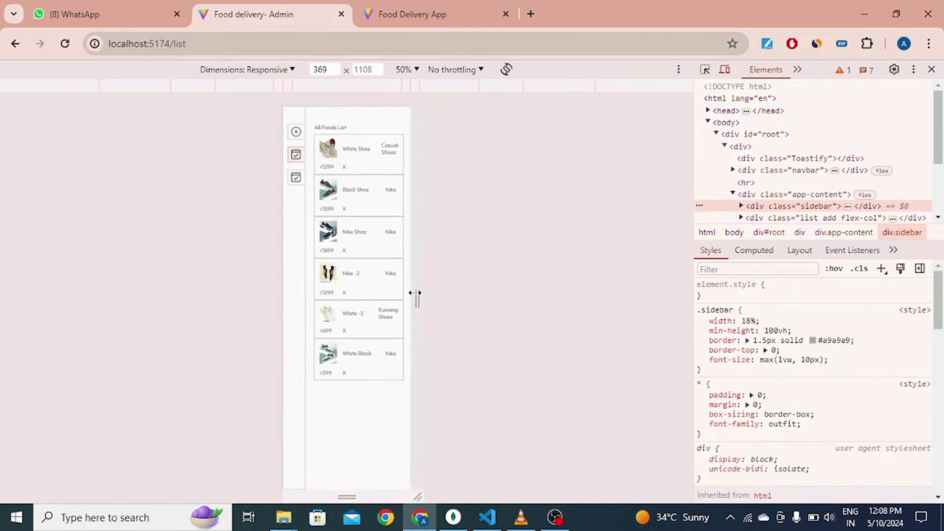
left_click_drag(417, 297, 437, 293)
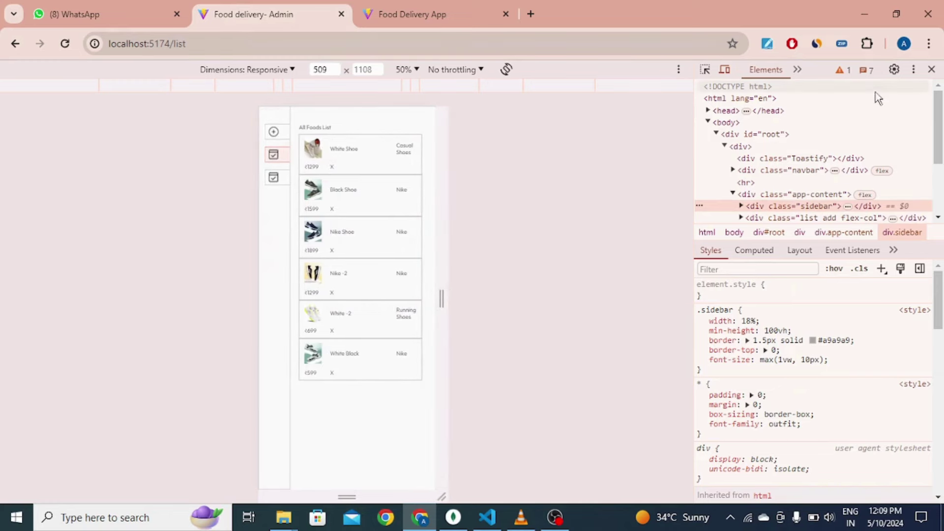
left_click(932, 70)
Step: Close DevTools on the store tab and return to the full-width home page
left_click(408, 10)
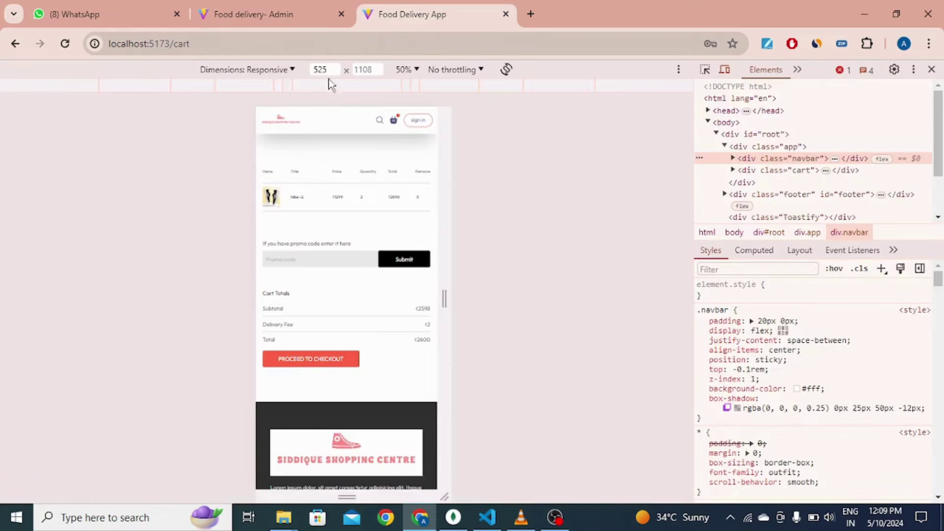
left_click(932, 70)
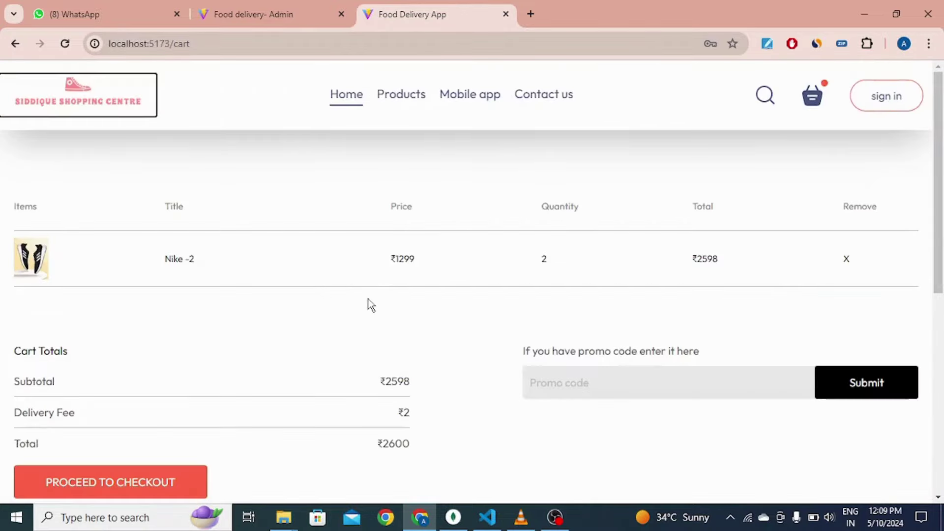
scroll(155, 244, "down", 5)
scroll(154, 244, "up", 5)
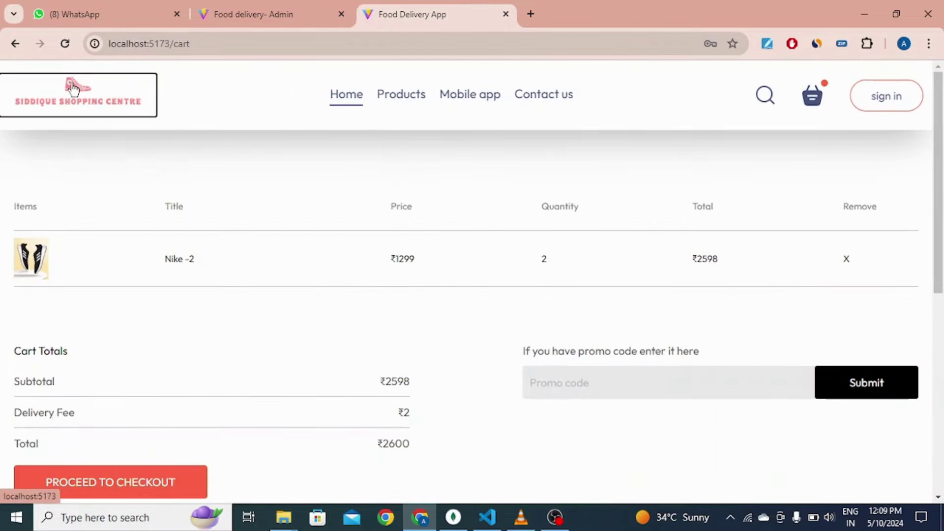
left_click(124, 111)
scroll(294, 213, "down", 5)
scroll(306, 217, "up", 5)
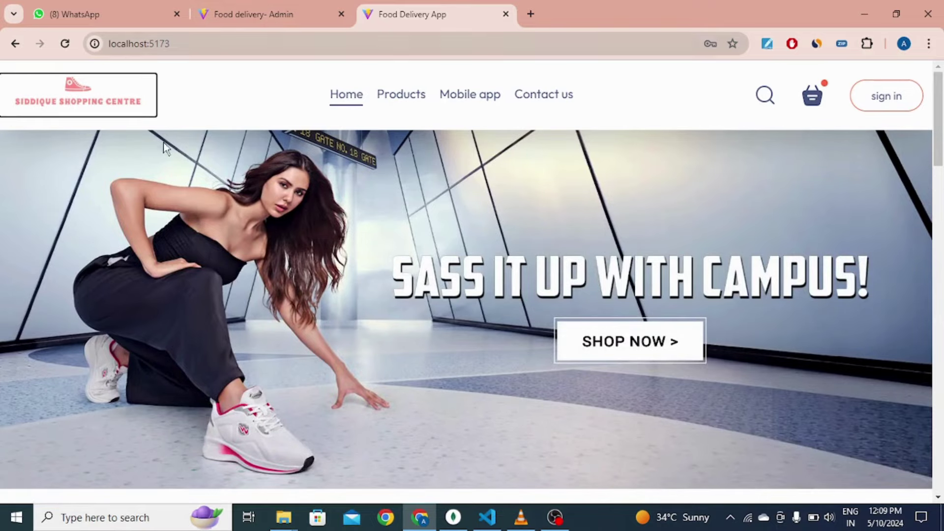